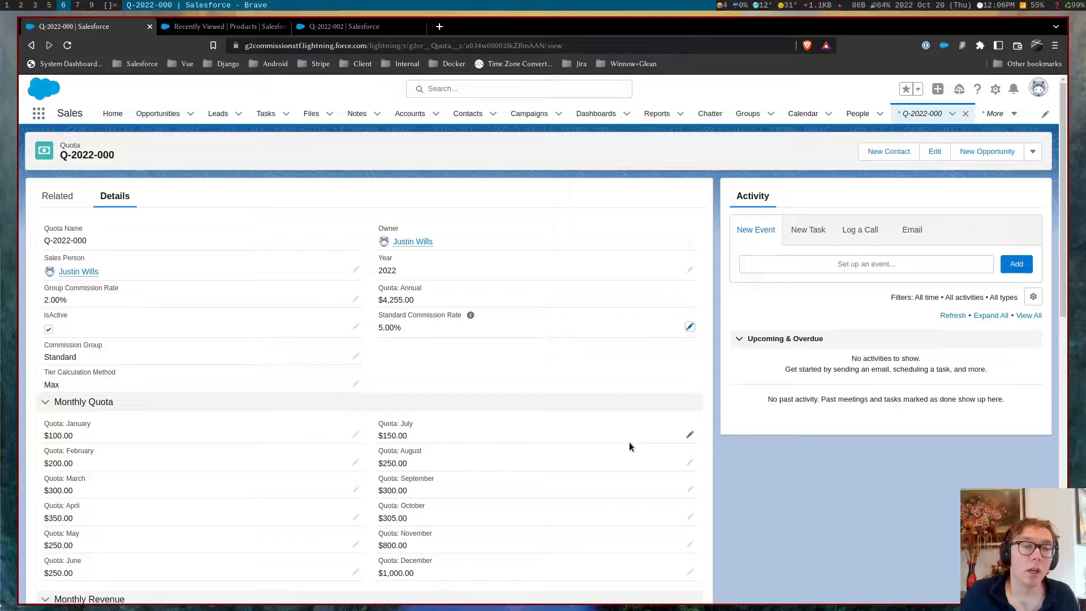
pyautogui.scroll(-1, 444, 326)
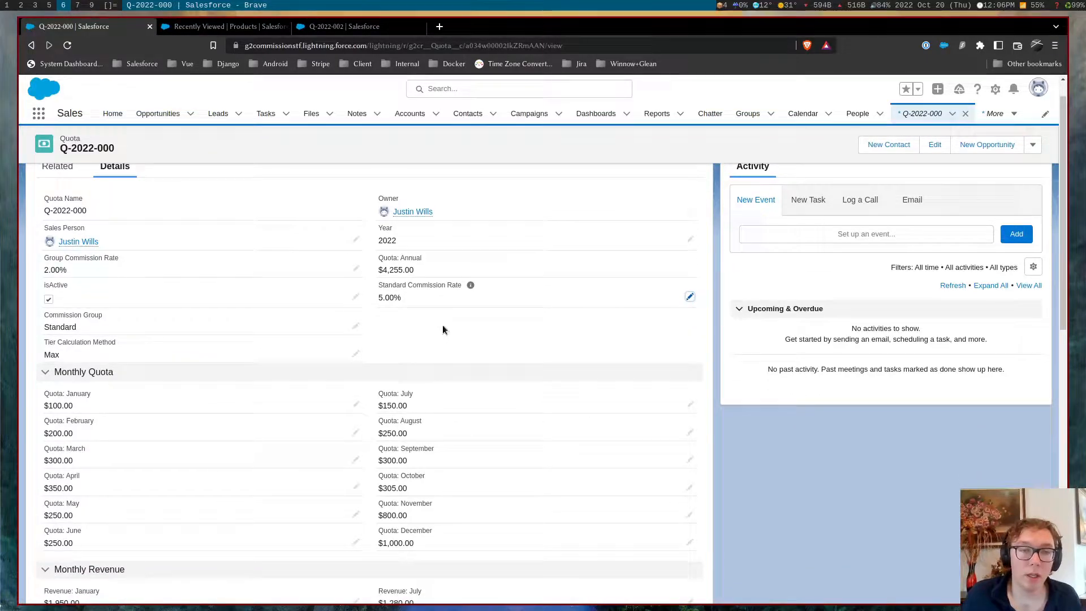
pyautogui.scroll(1, 442, 325)
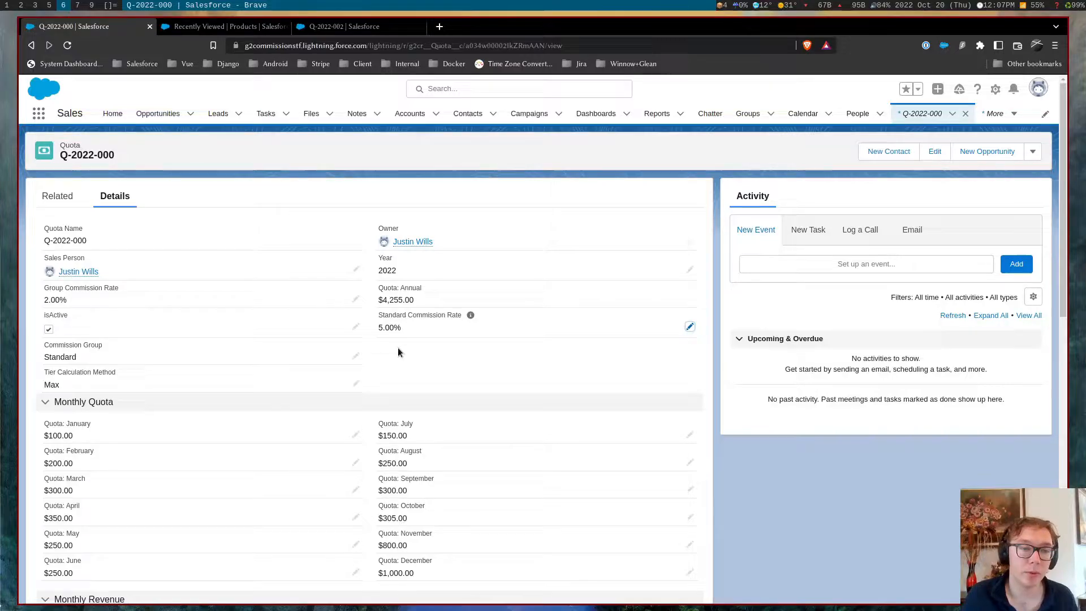
pyautogui.scroll(-1, 355, 374)
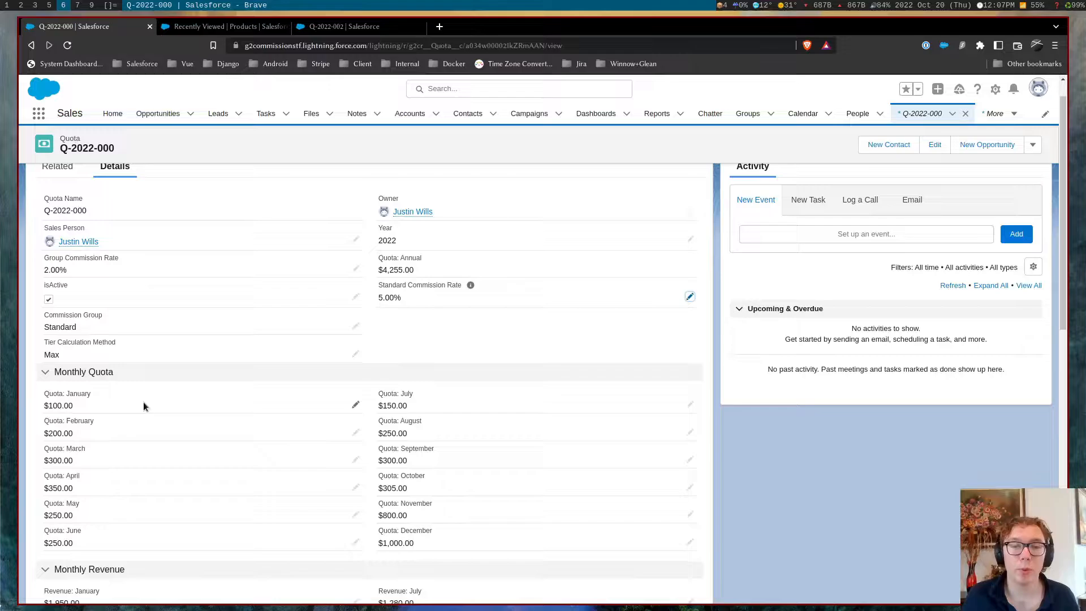
pyautogui.scroll(-1, 184, 411)
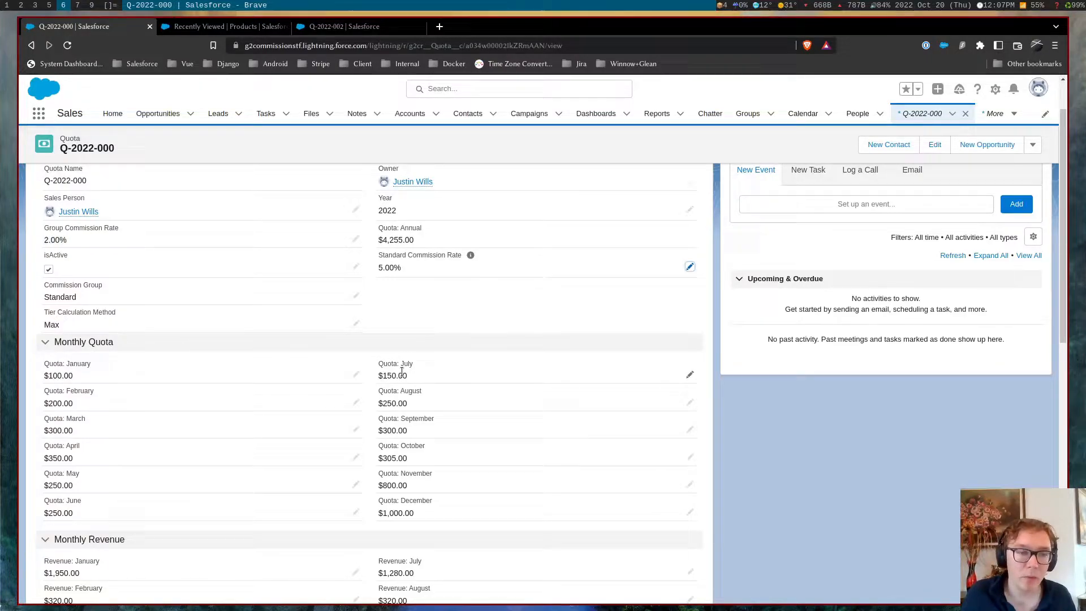
pyautogui.scroll(-1, 397, 387)
pyautogui.scroll(1, 397, 387)
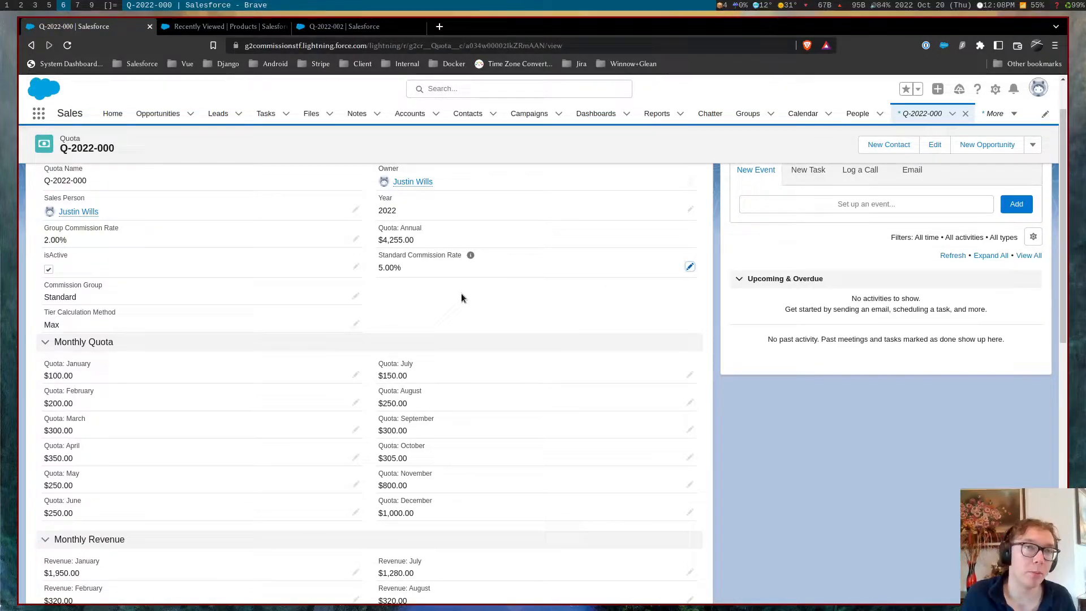
pyautogui.scroll(-1, 459, 292)
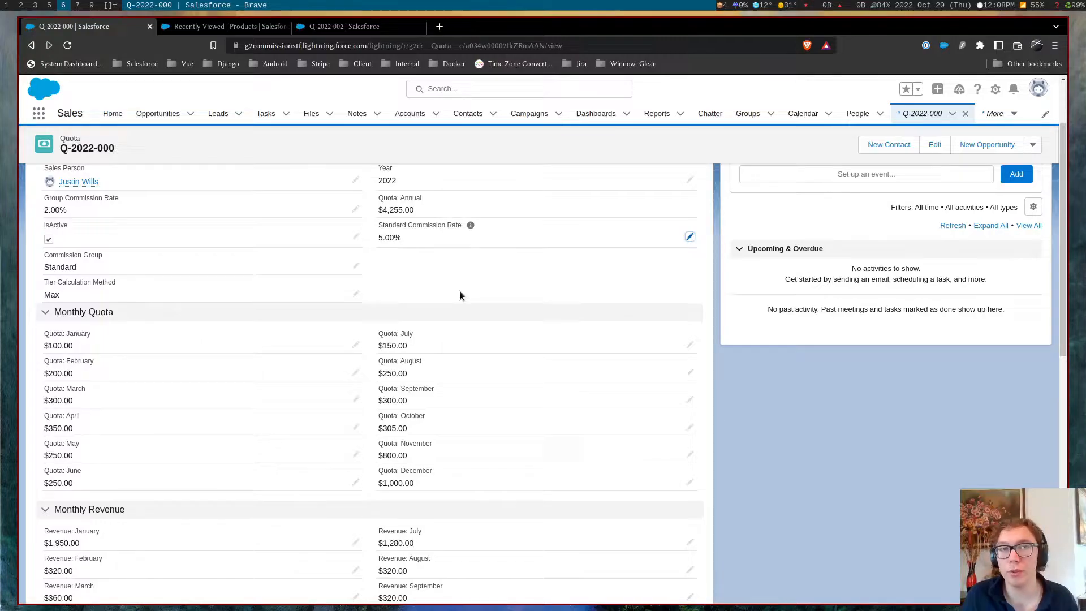
pyautogui.scroll(-2, 459, 295)
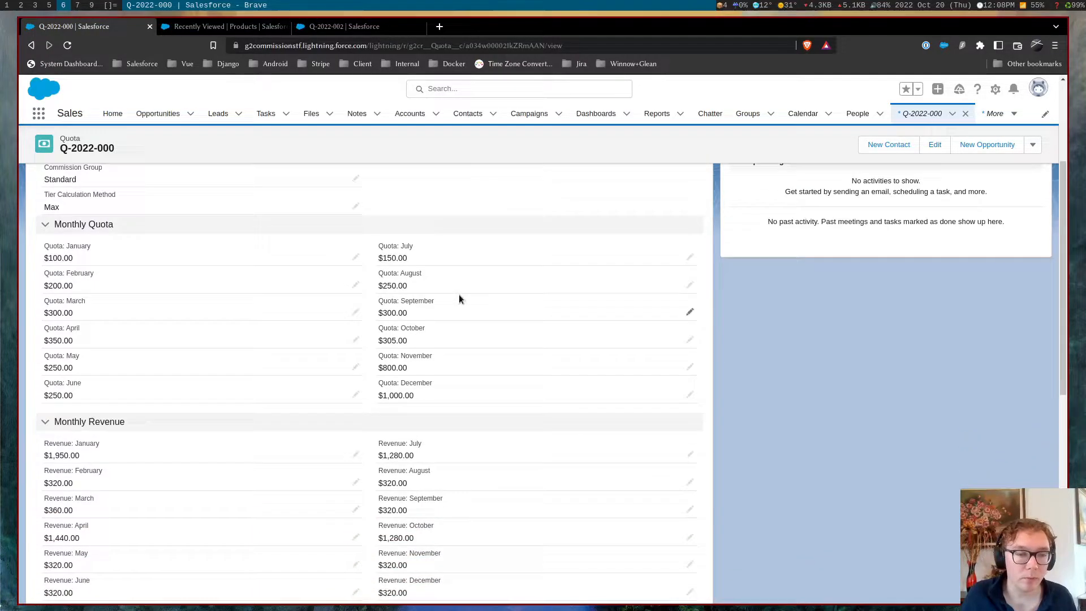
pyautogui.scroll(-2, 459, 295)
pyautogui.scroll(-1, 459, 294)
pyautogui.scroll(-1, 459, 295)
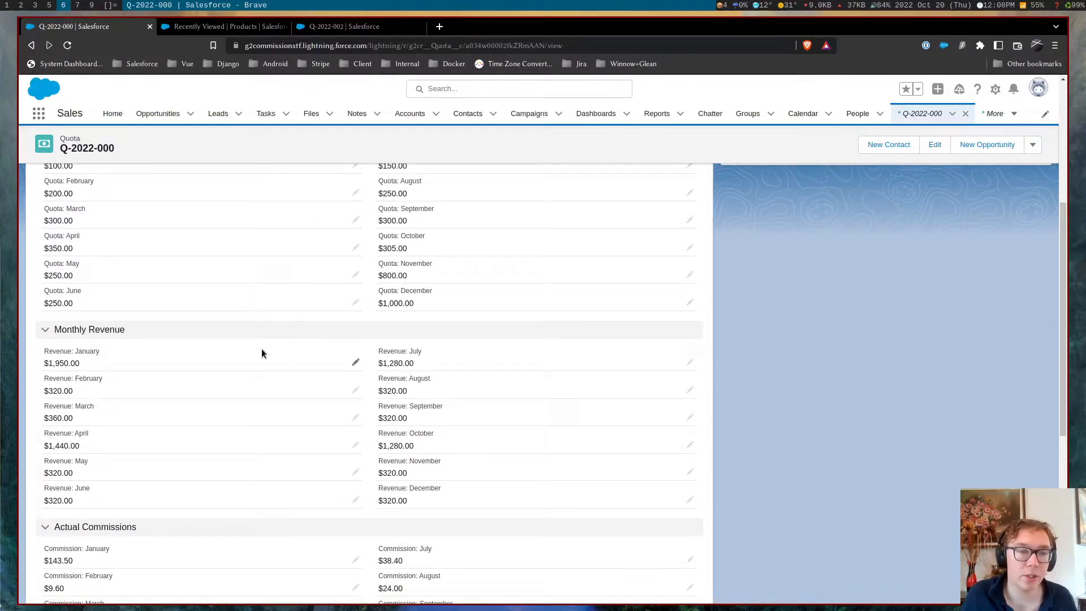
pyautogui.scroll(-1, 210, 341)
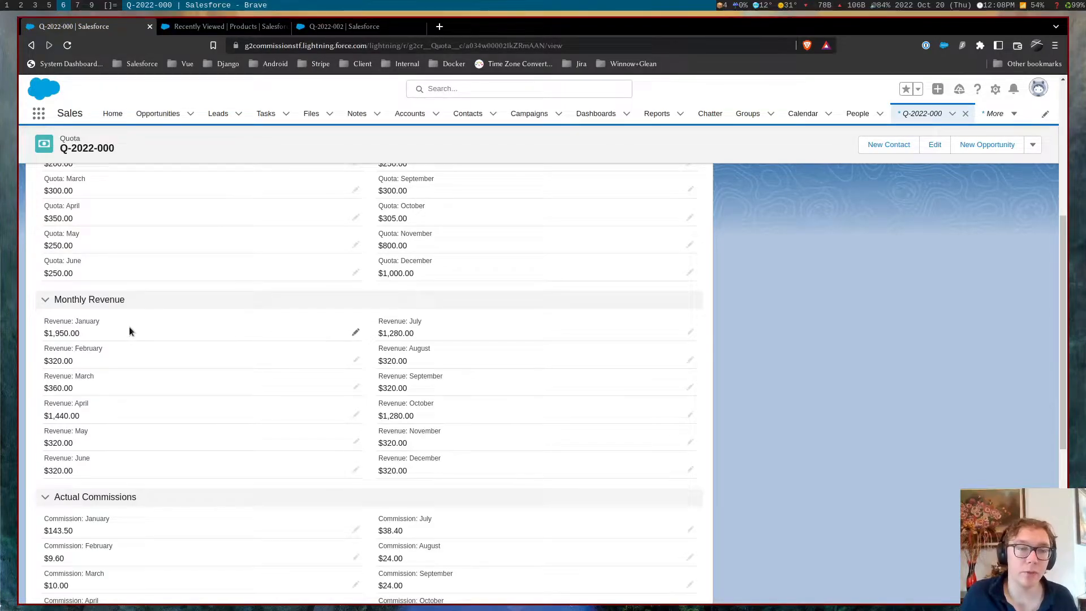
pyautogui.scroll(-1, 128, 327)
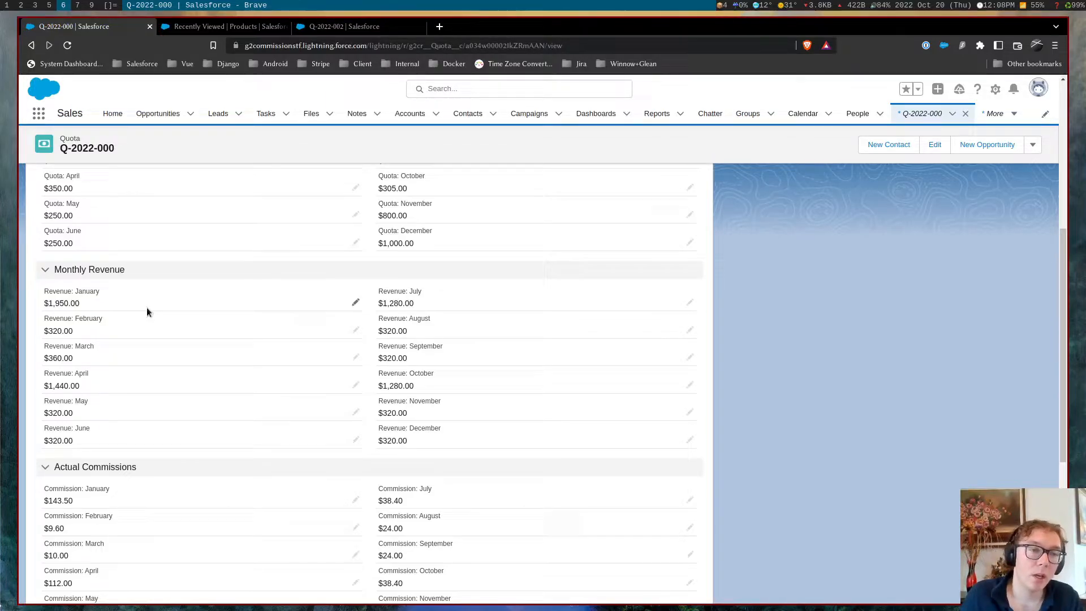
pyautogui.scroll(-1, 146, 308)
pyautogui.scroll(-2, 137, 305)
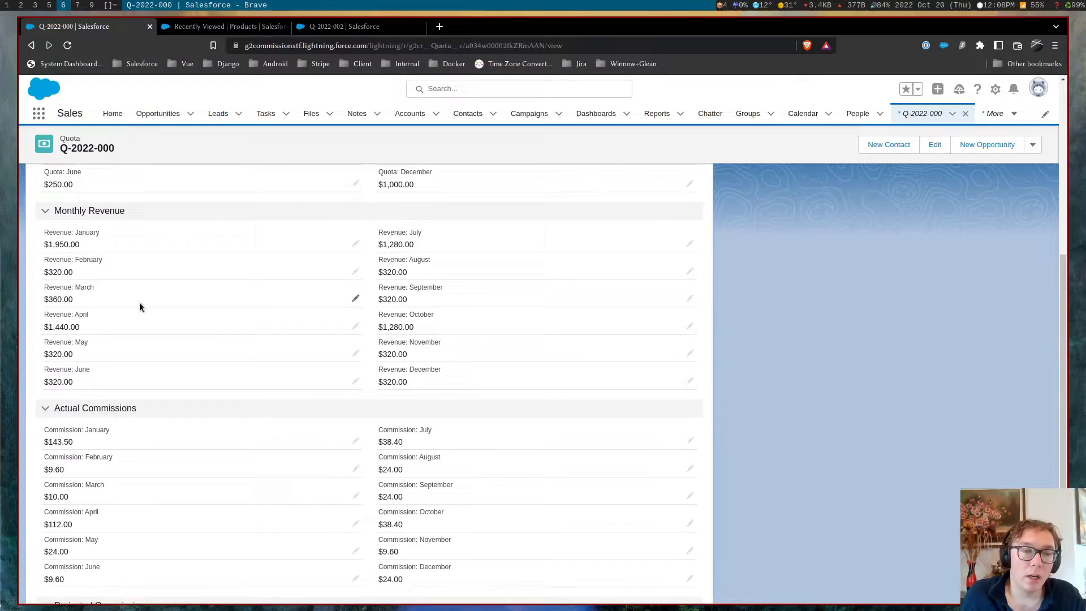
pyautogui.scroll(-2, 140, 302)
pyautogui.scroll(-2, 139, 302)
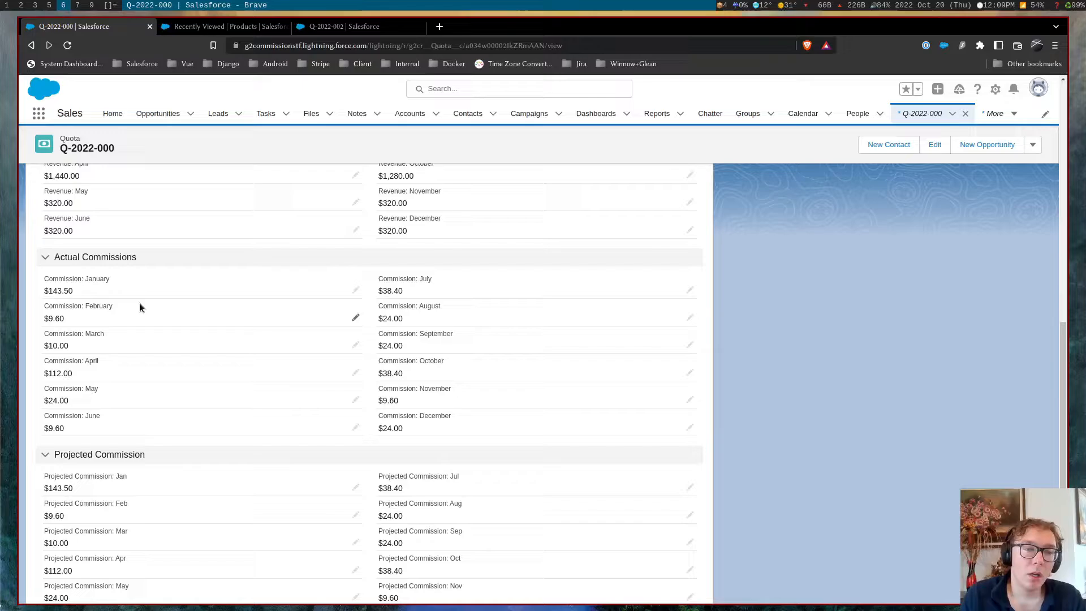
pyautogui.scroll(-3, 139, 302)
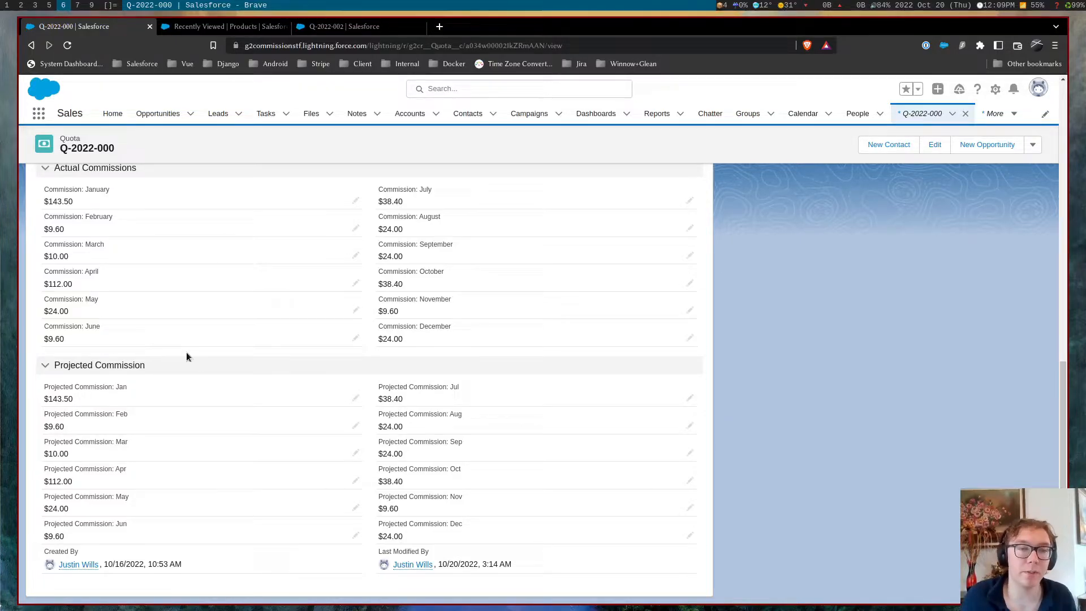
pyautogui.scroll(5, 179, 361)
pyautogui.scroll(5, 180, 361)
pyautogui.scroll(5, 204, 428)
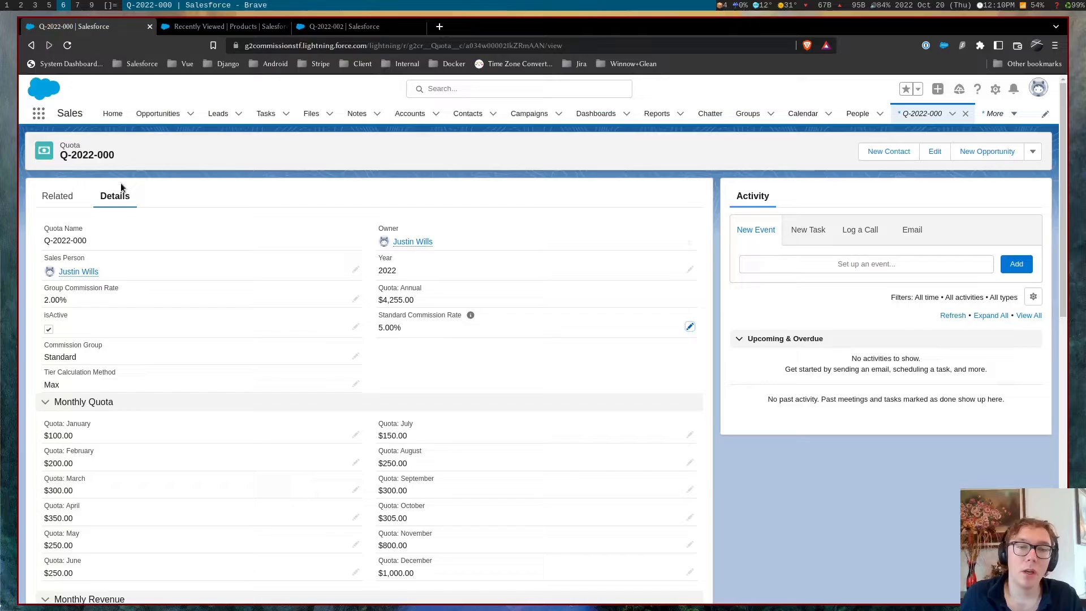
# Step: Locate quota Q-2022-001 via the App Launcher search and bring up its related records
pyautogui.click(220, 27)
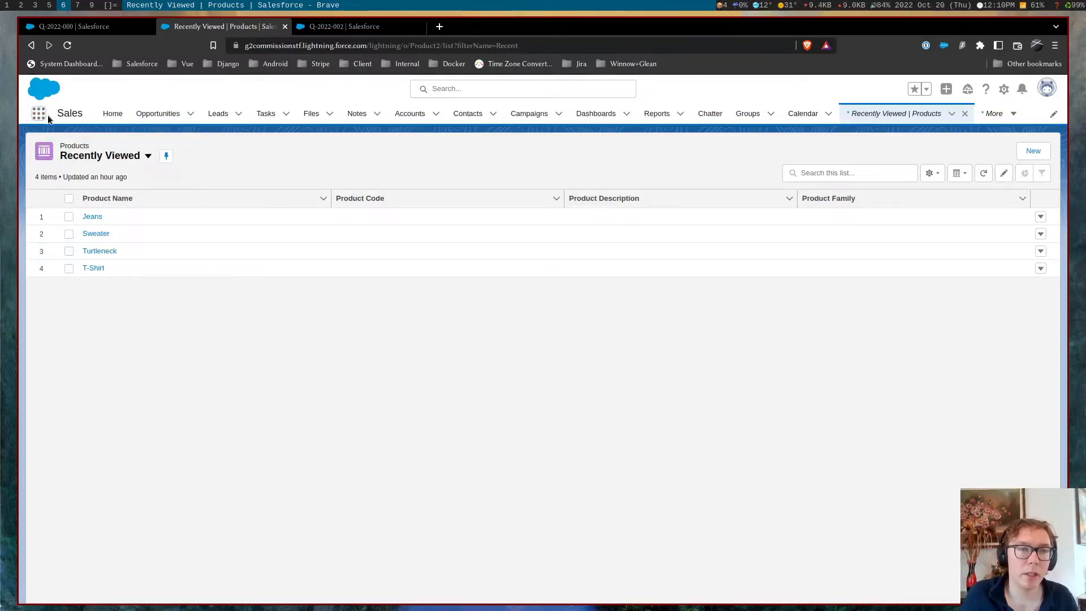
pyautogui.click(39, 114)
pyautogui.write('quota')
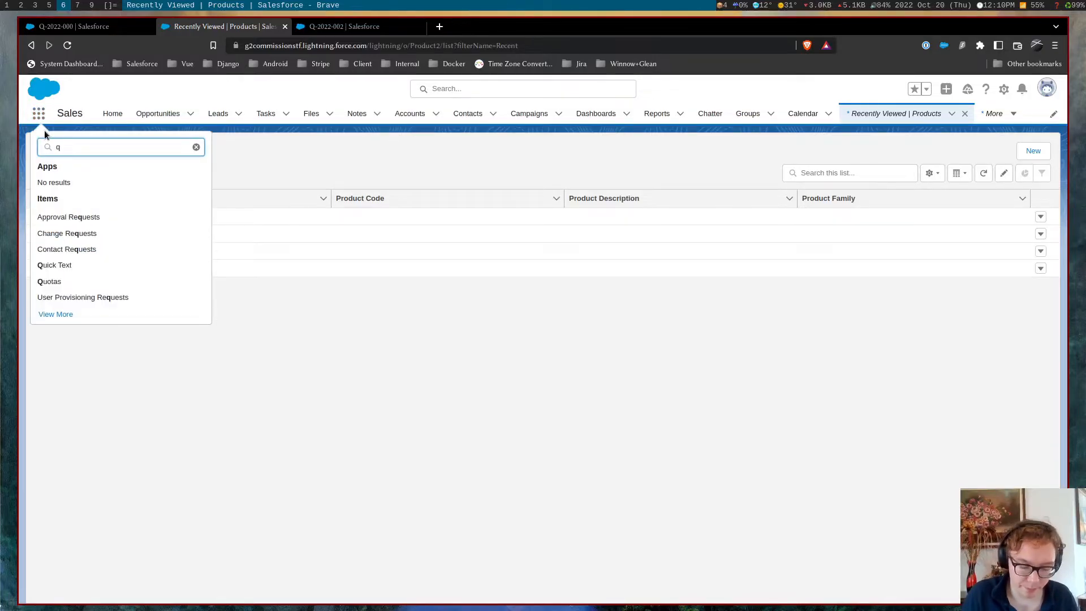
pyautogui.click(49, 217)
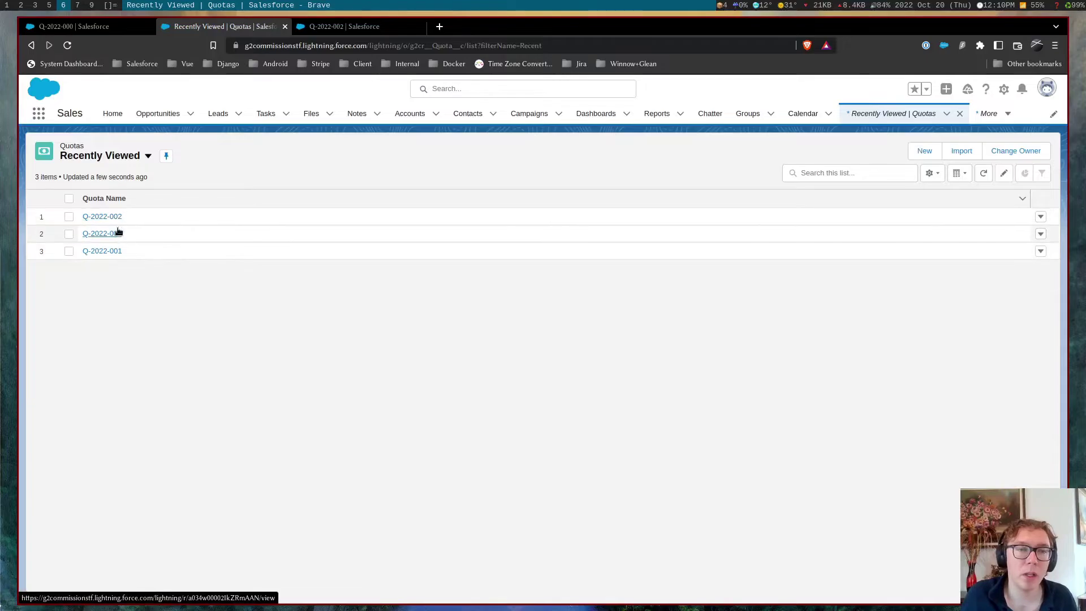
pyautogui.click(102, 251)
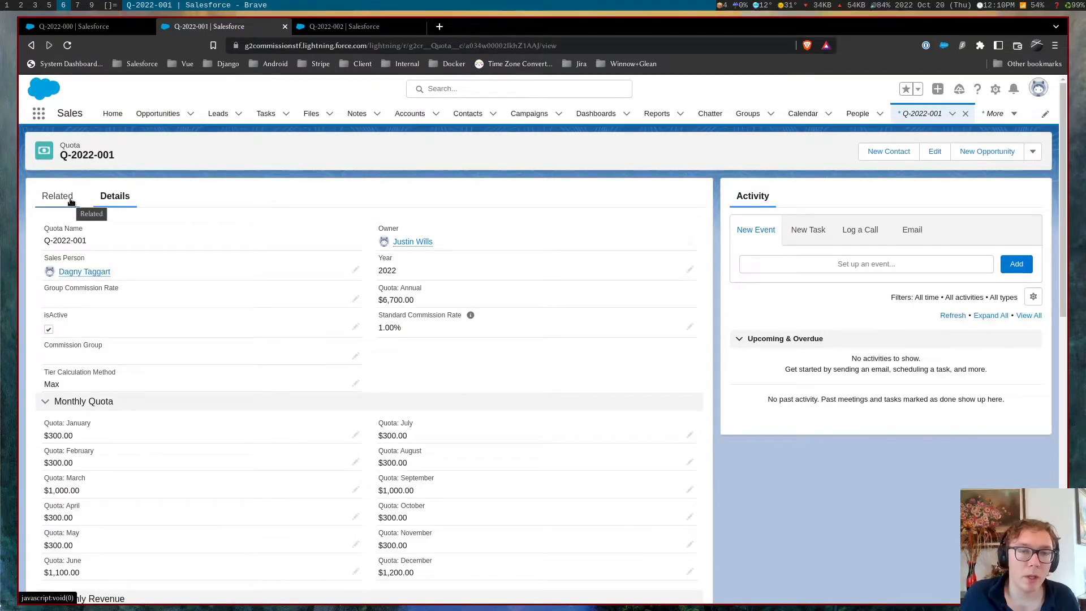
pyautogui.scroll(-5, 330, 361)
pyautogui.scroll(-5, 323, 356)
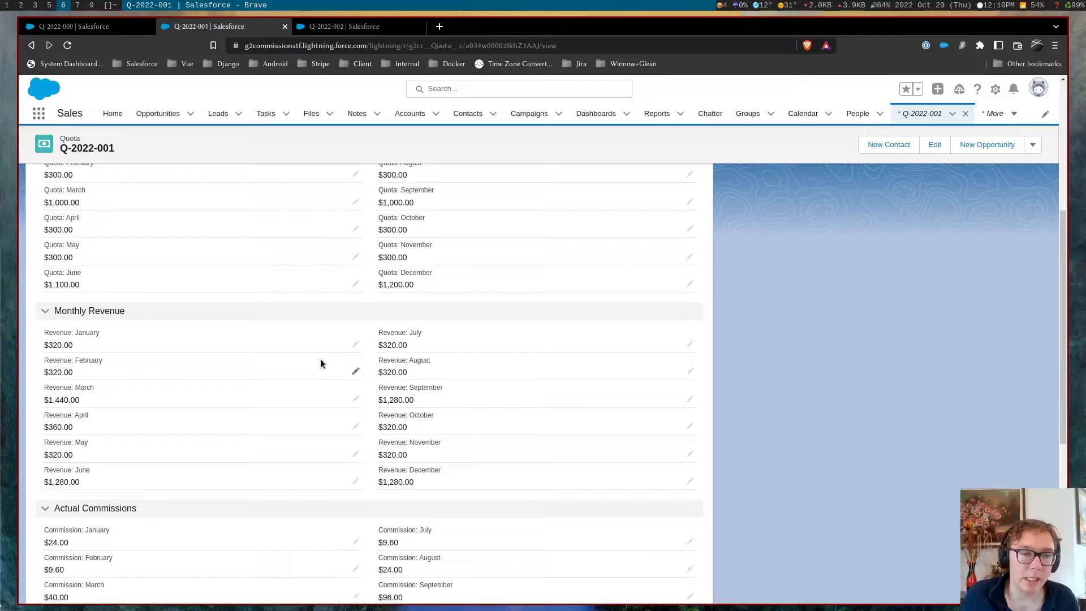
pyautogui.scroll(5, 319, 358)
pyautogui.scroll(5, 320, 361)
pyautogui.click(57, 196)
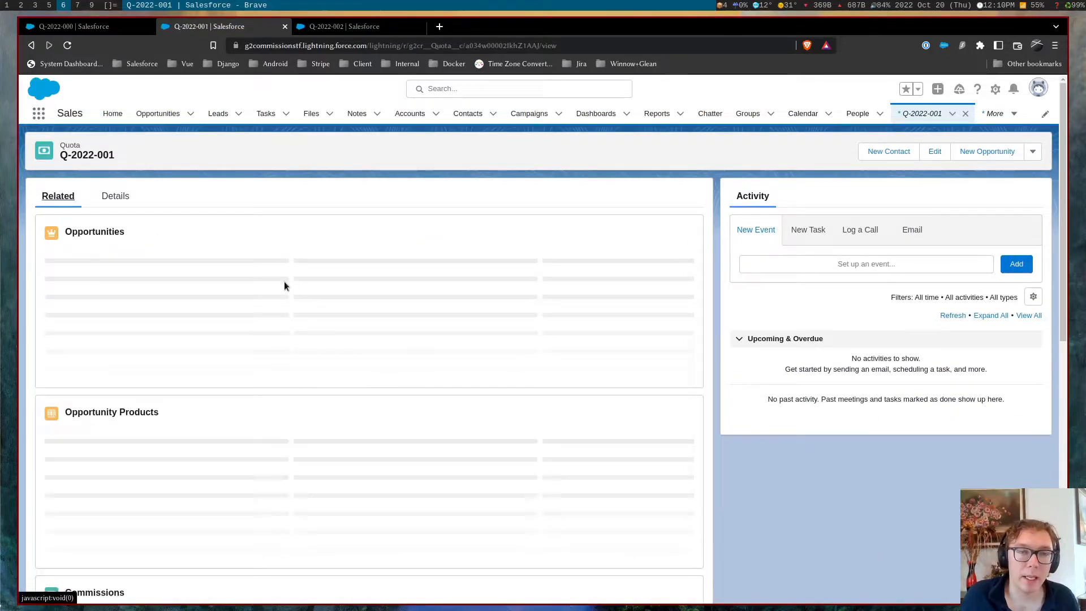
pyautogui.scroll(-5, 280, 281)
pyautogui.scroll(-3, 238, 382)
pyautogui.scroll(-2, 232, 405)
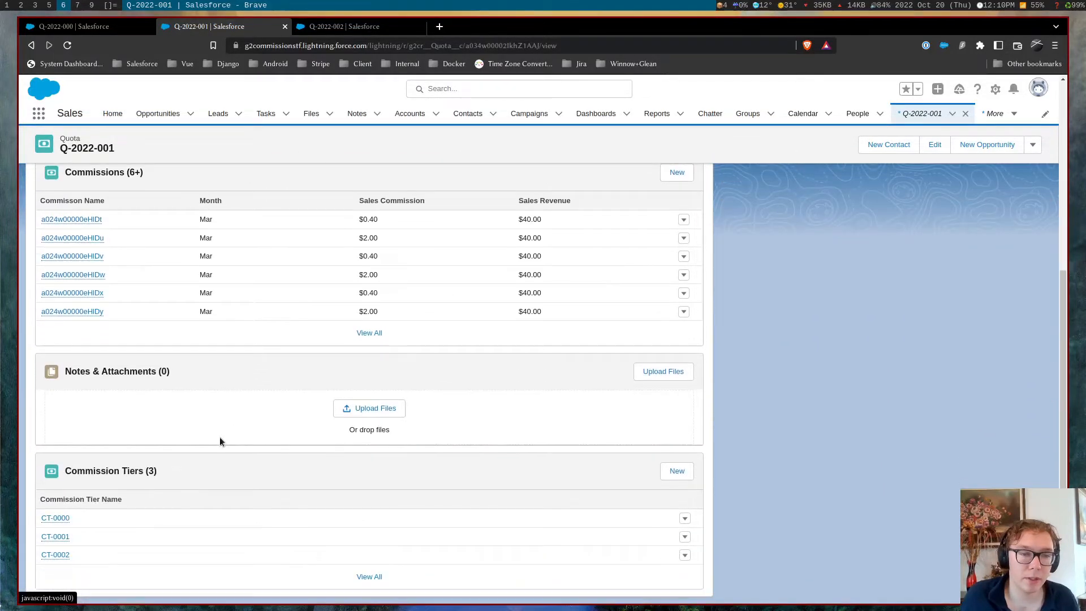
# Step: Review commission tiers CT-0000, CT-0001 and CT-0002 from the quota's full Commission Tiers list
pyautogui.click(56, 517)
pyautogui.hotkey('alt', 'Left')
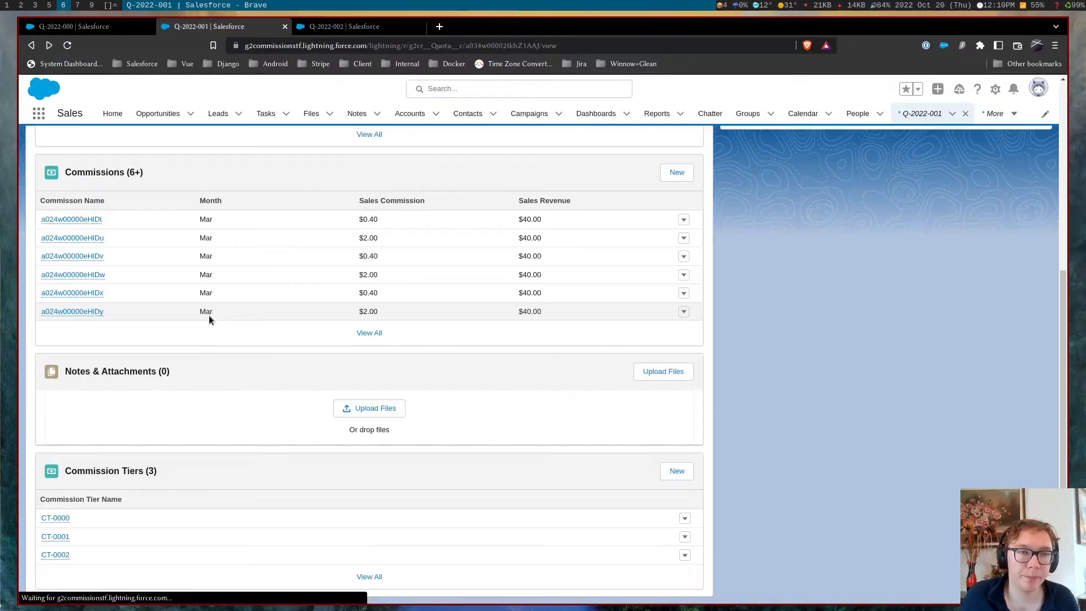
pyautogui.click(369, 578)
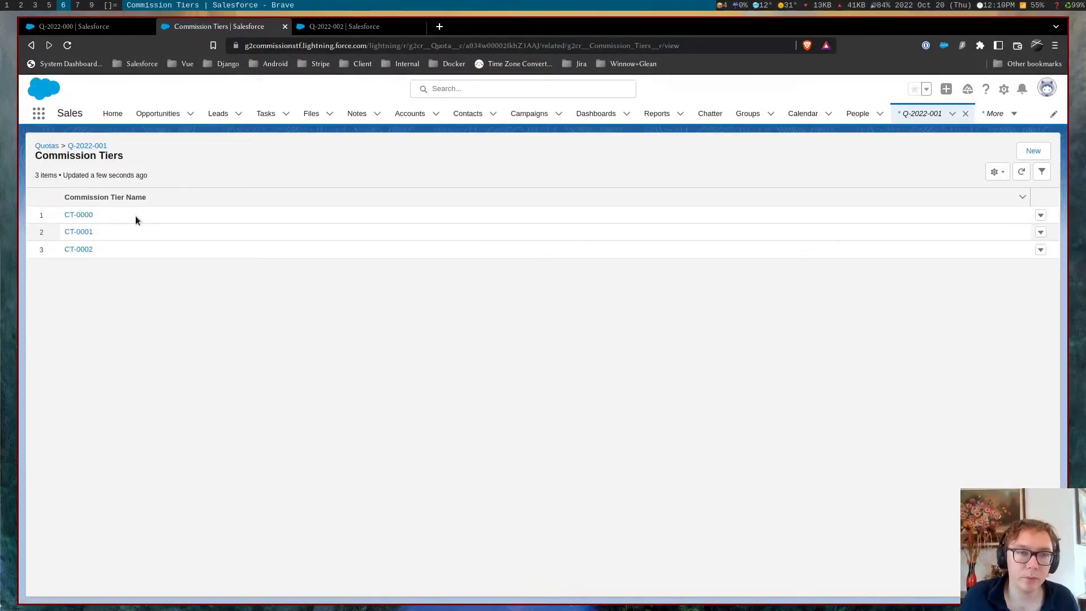
pyautogui.click(81, 216)
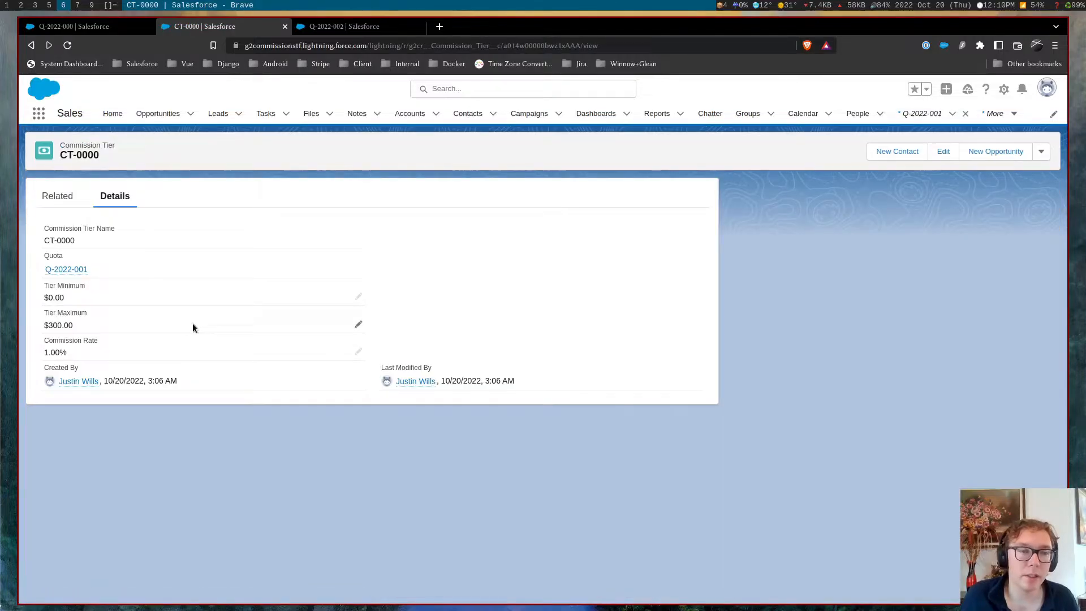
pyautogui.hotkey('alt', 'Left')
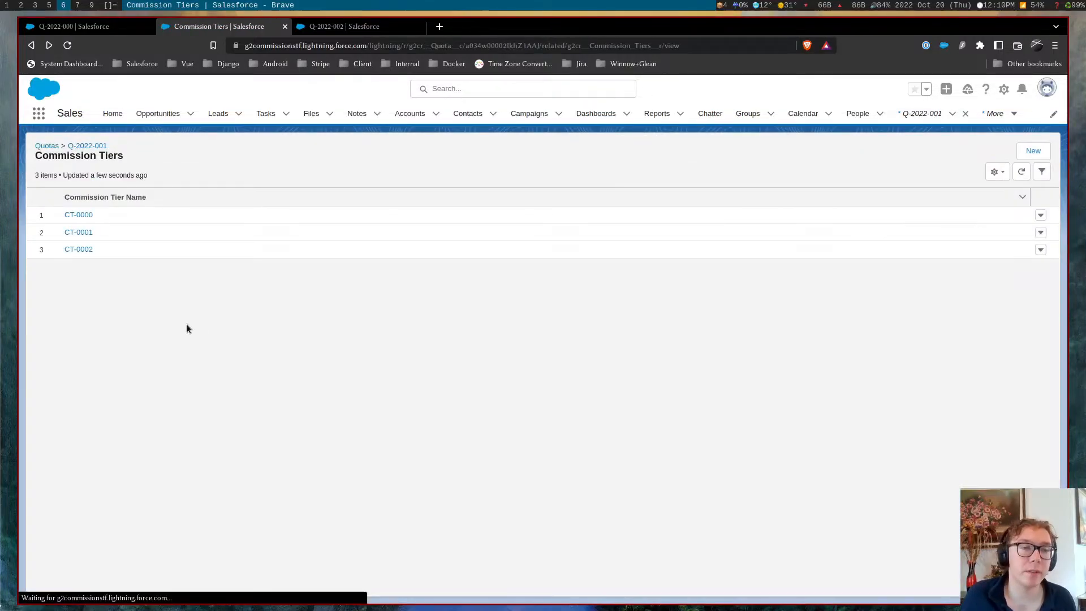
pyautogui.click(79, 231)
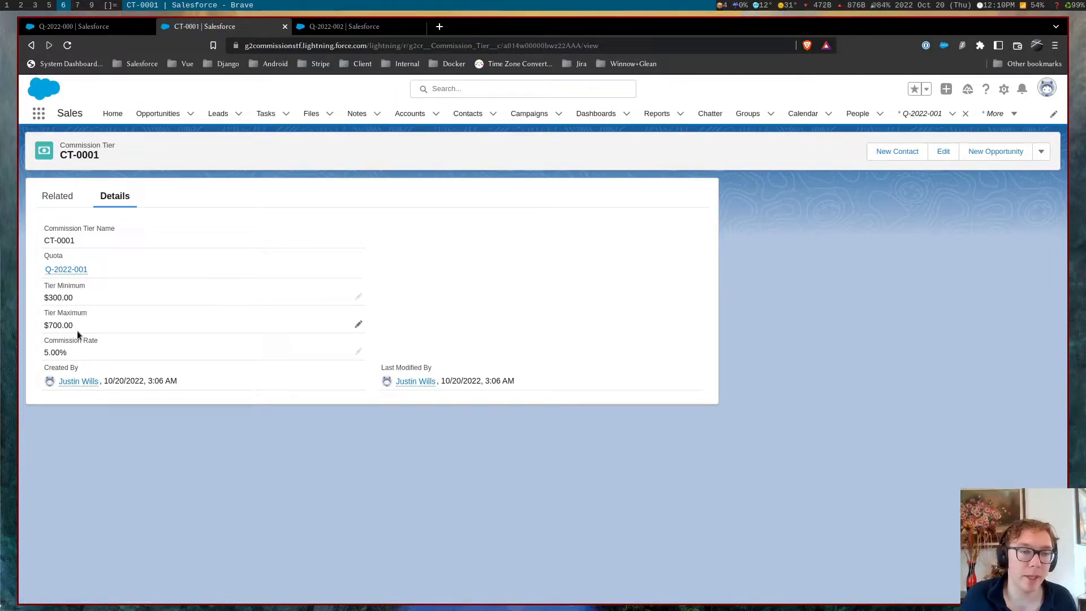
pyautogui.hotkey('alt', 'Left')
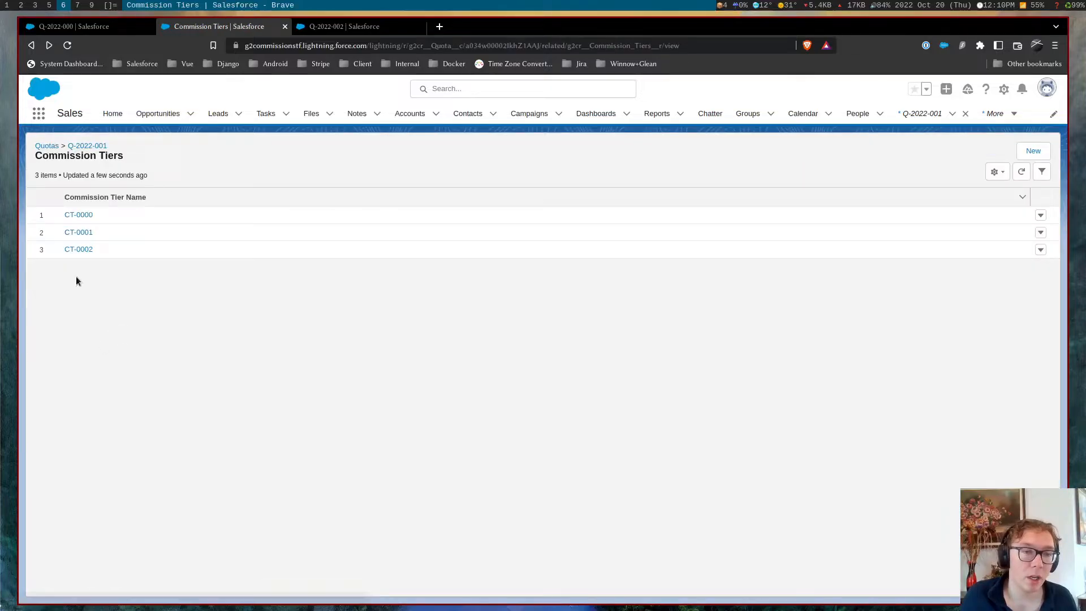
pyautogui.click(75, 250)
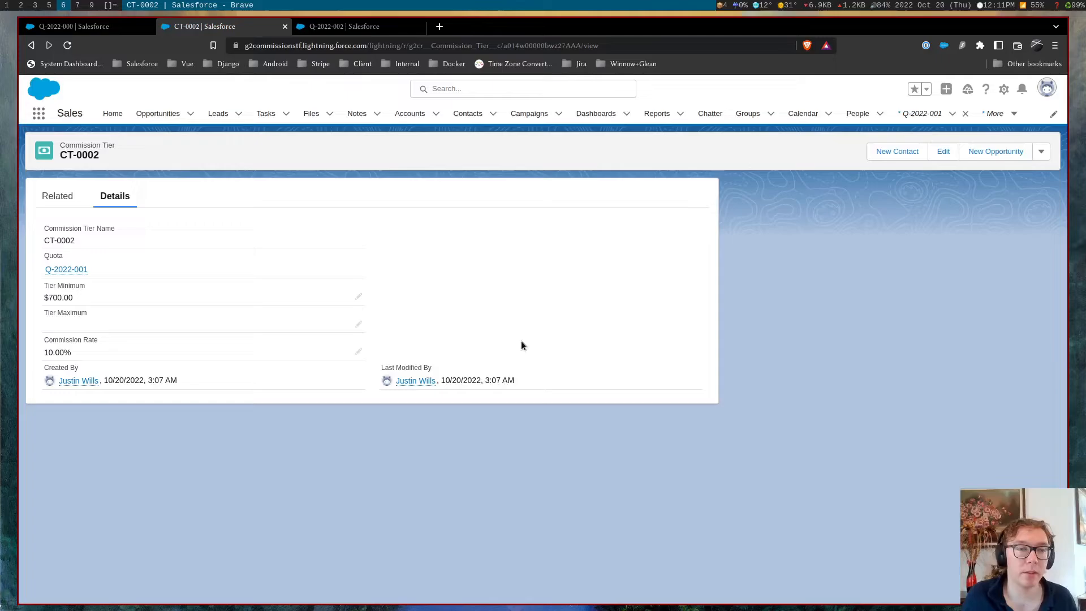
pyautogui.hotkey('alt', 'Left')
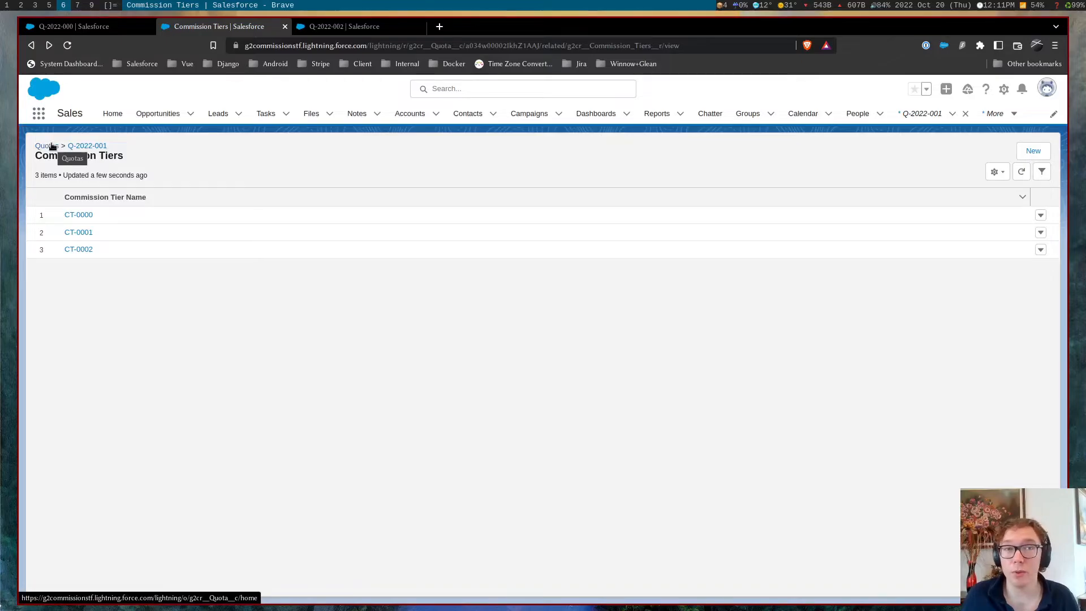
# Step: Return to the Q-2022-001 quota record and show the recently opened pages menu
pyautogui.click(85, 146)
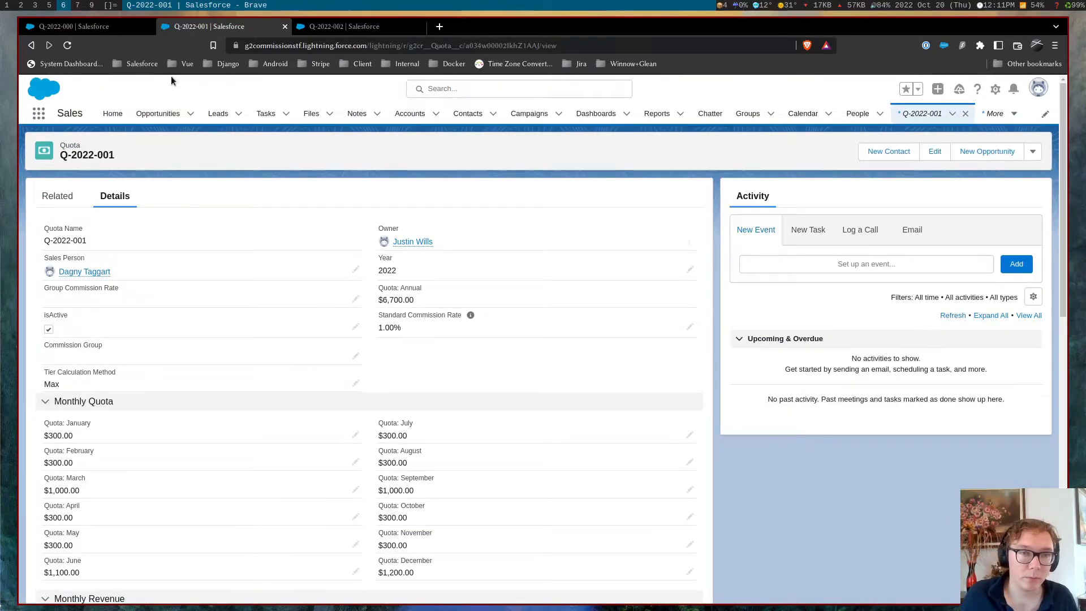
pyautogui.click(991, 112)
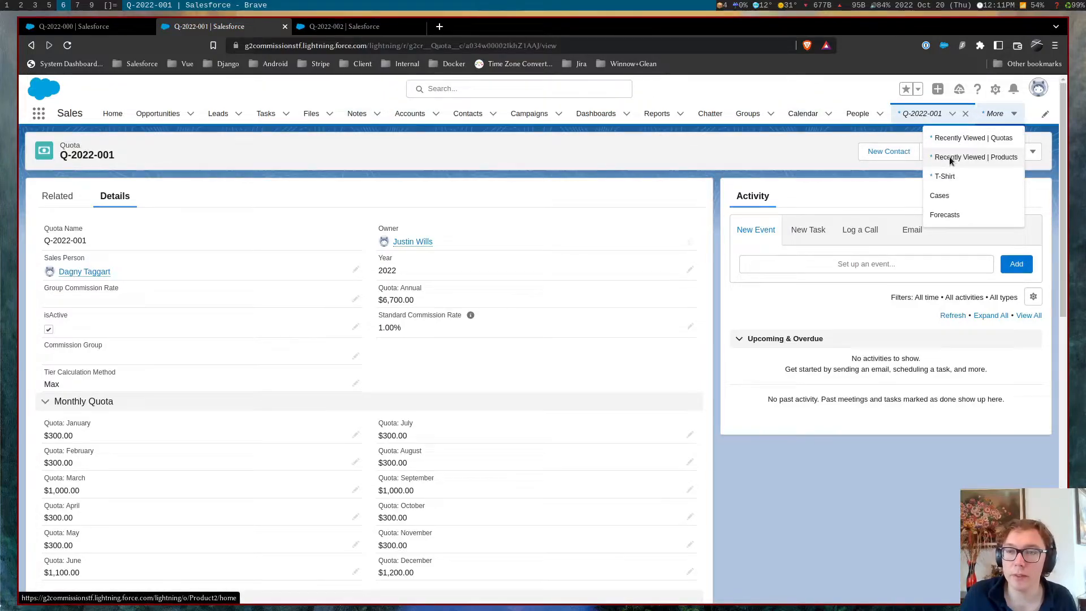
# Step: View the T-Shirt product record with its 1.00% commission rate from Recently Viewed Products
pyautogui.click(949, 157)
pyautogui.click(85, 269)
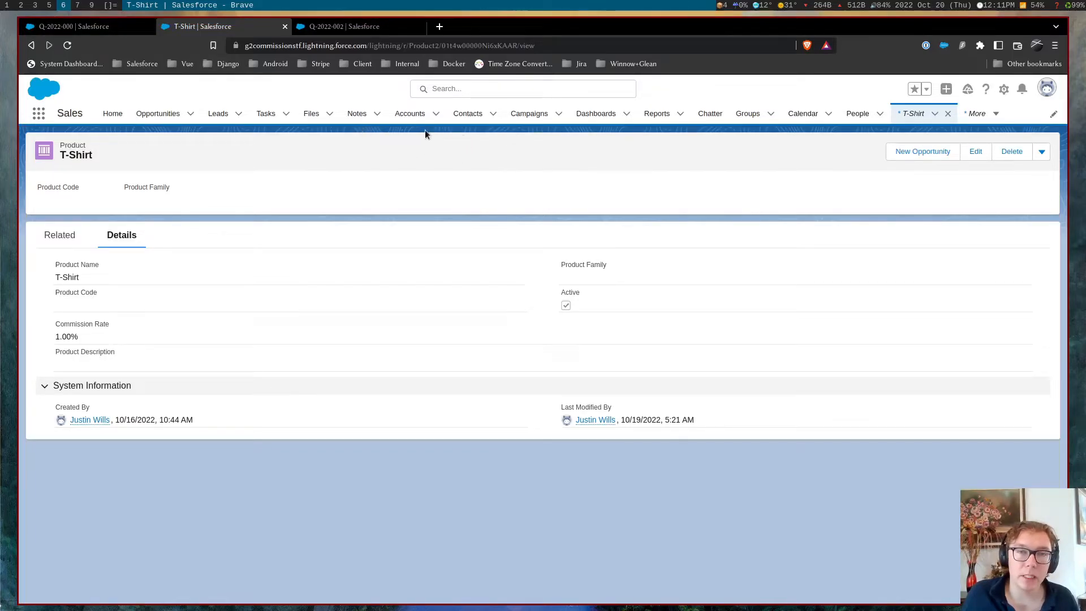
# Step: View the Group Commission campaign with its attendance entries and December Sale opportunities
pyautogui.click(529, 113)
pyautogui.click(114, 215)
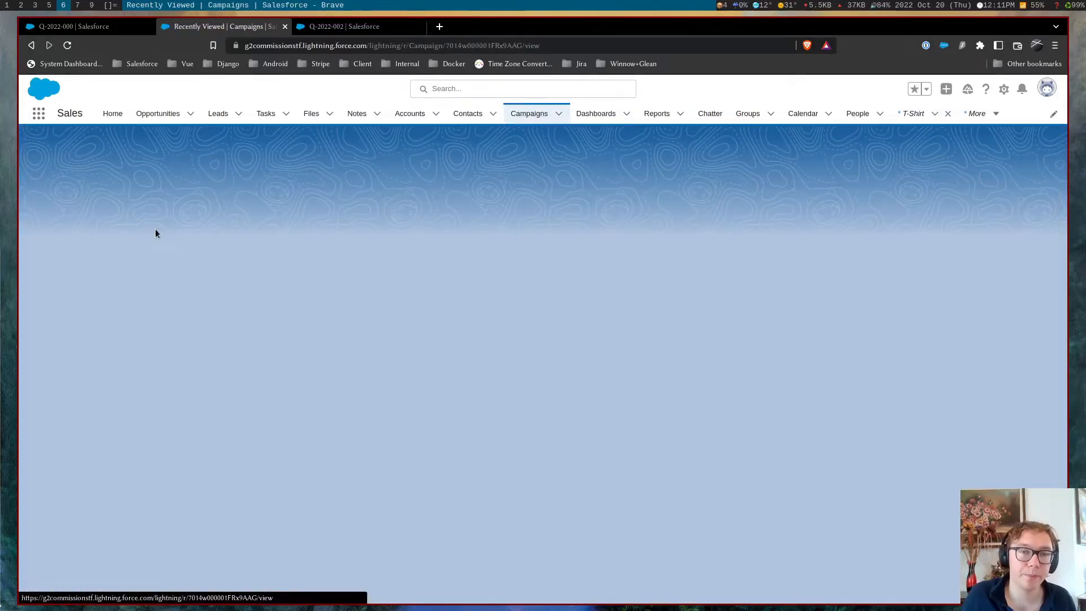
pyautogui.scroll(-2, 167, 259)
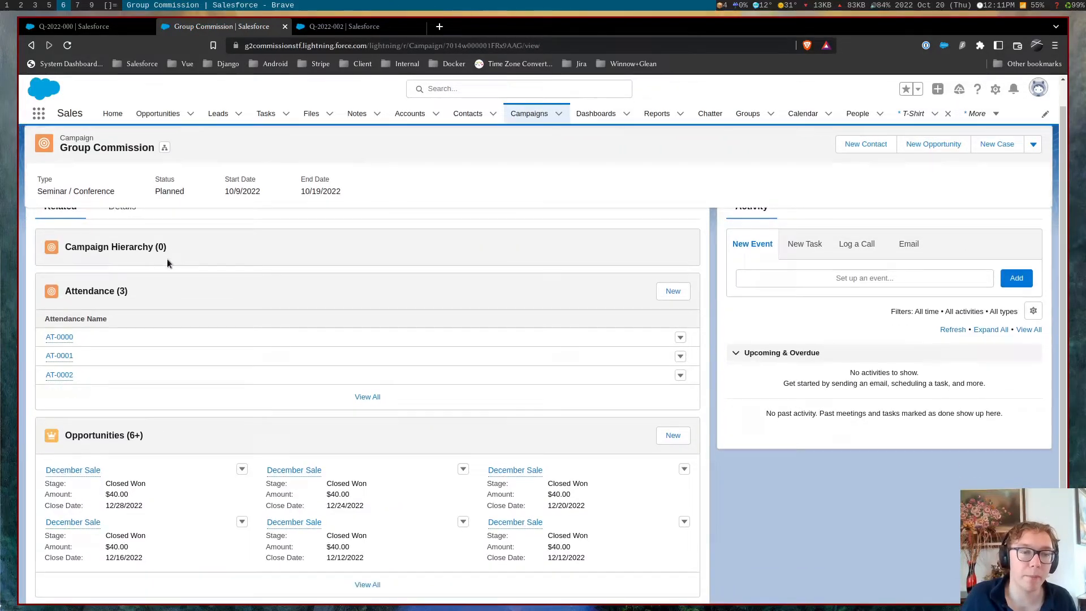
pyautogui.scroll(-1, 170, 257)
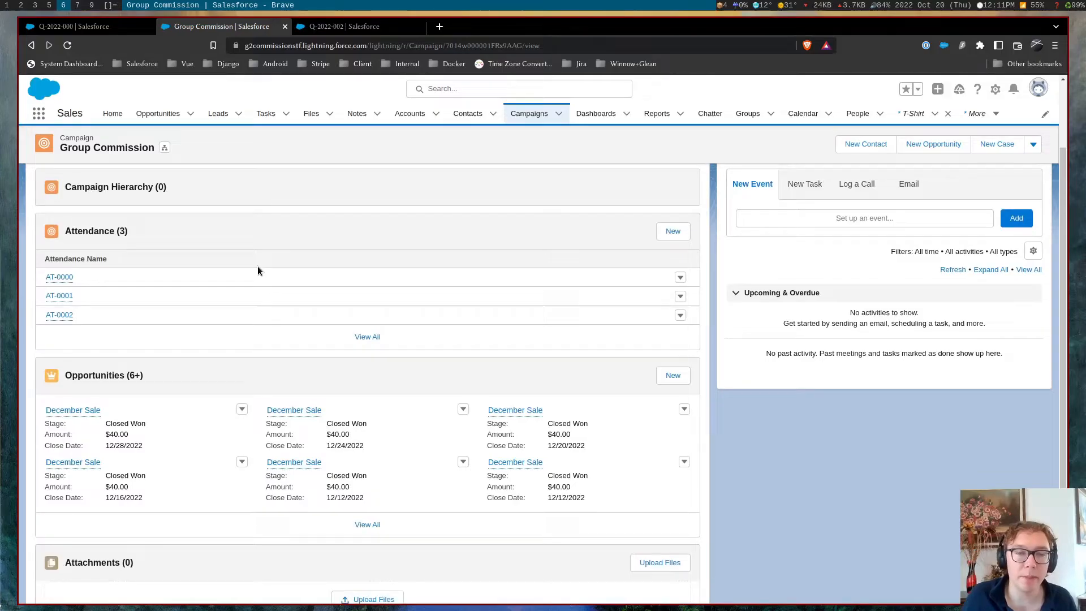
pyautogui.scroll(3, 257, 266)
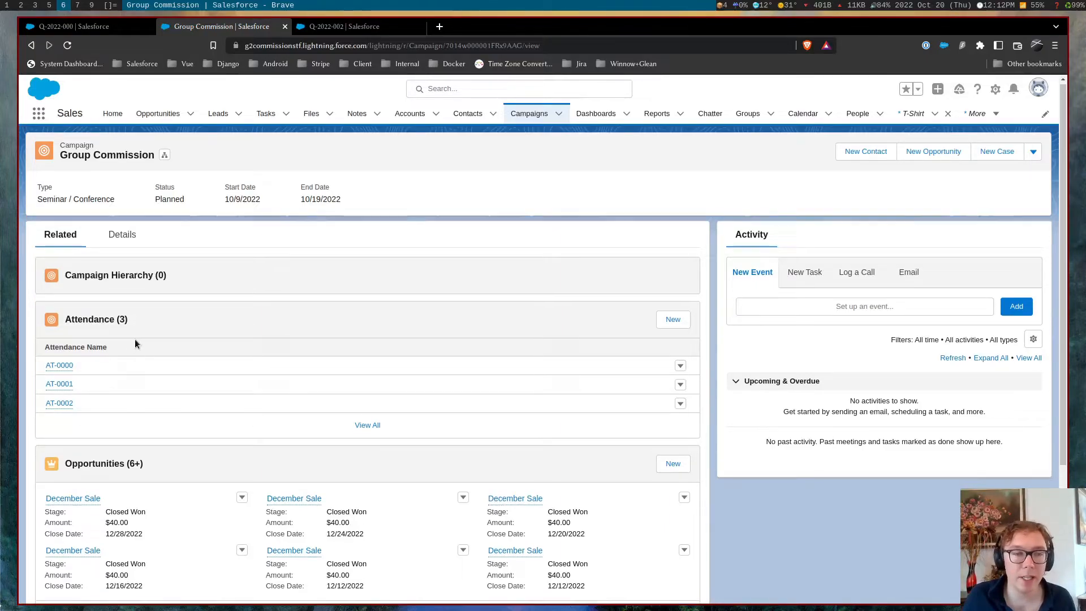
pyautogui.scroll(-1, 135, 339)
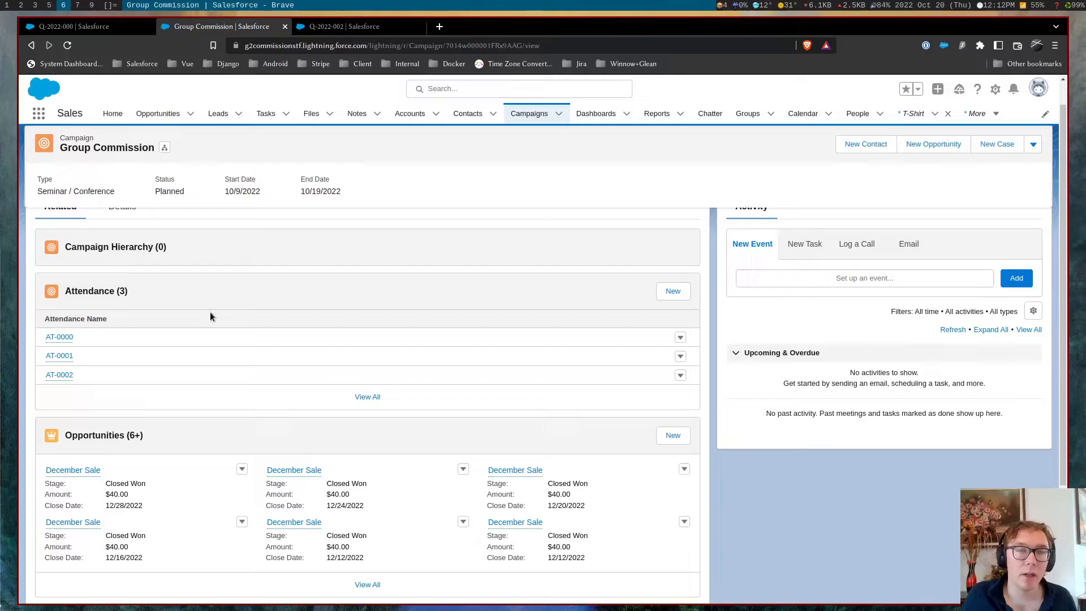
pyautogui.scroll(1, 310, 303)
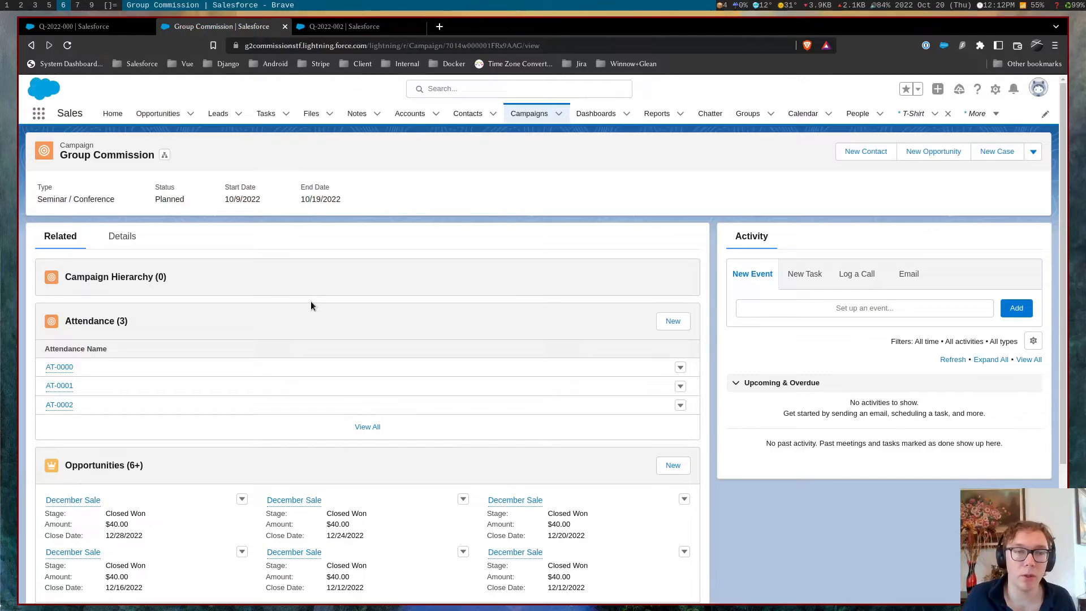
pyautogui.scroll(-1, 311, 305)
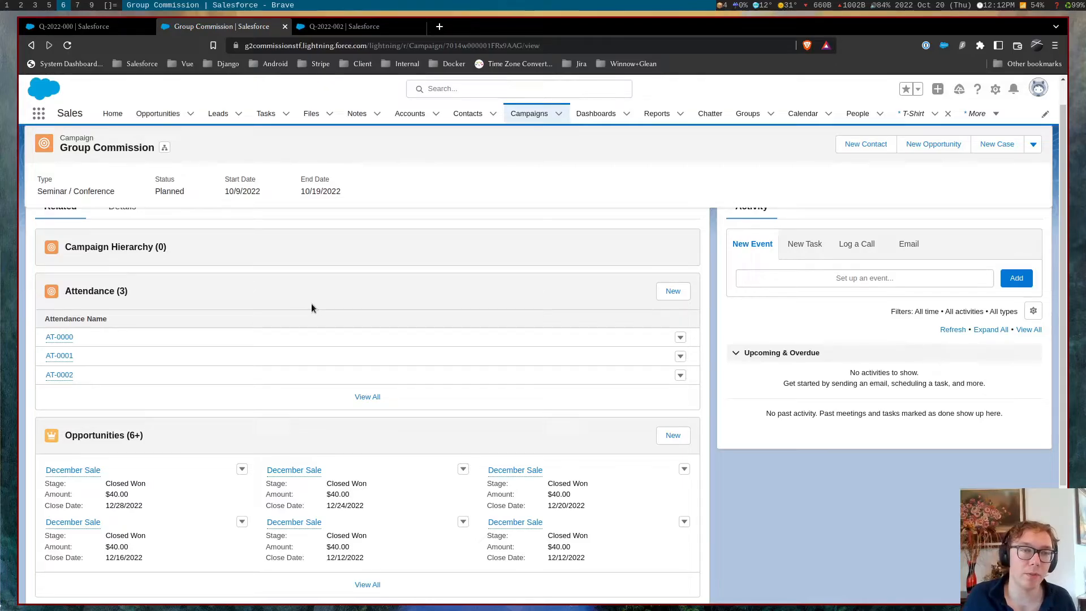
pyautogui.scroll(-1, 298, 317)
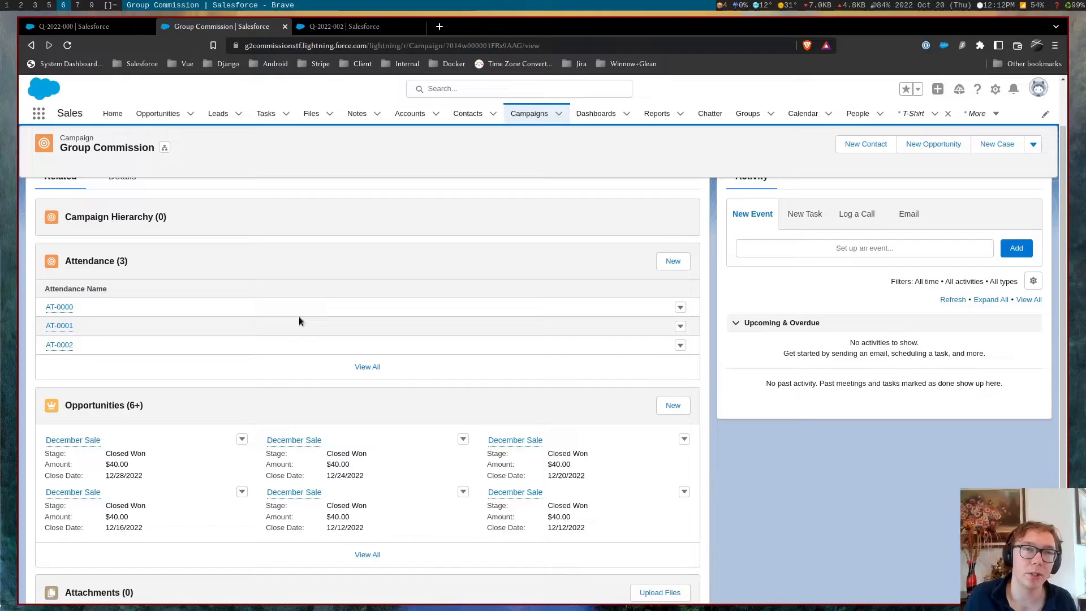
# Step: Review attendance records AT-0000, AT-0001 and AT-0002, each from the full Attendance list
pyautogui.click(367, 367)
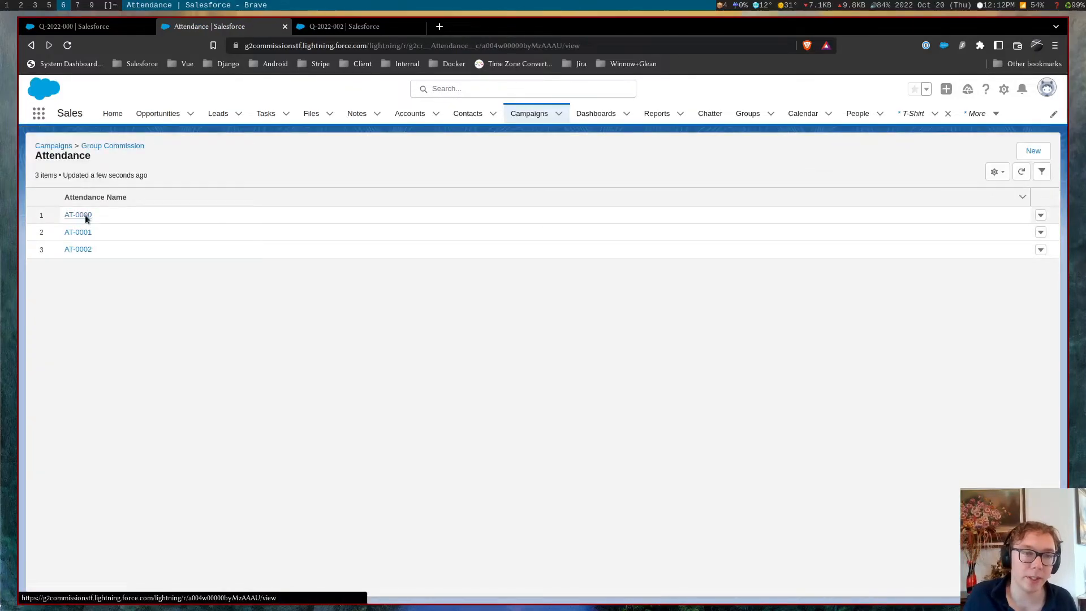
pyautogui.click(74, 213)
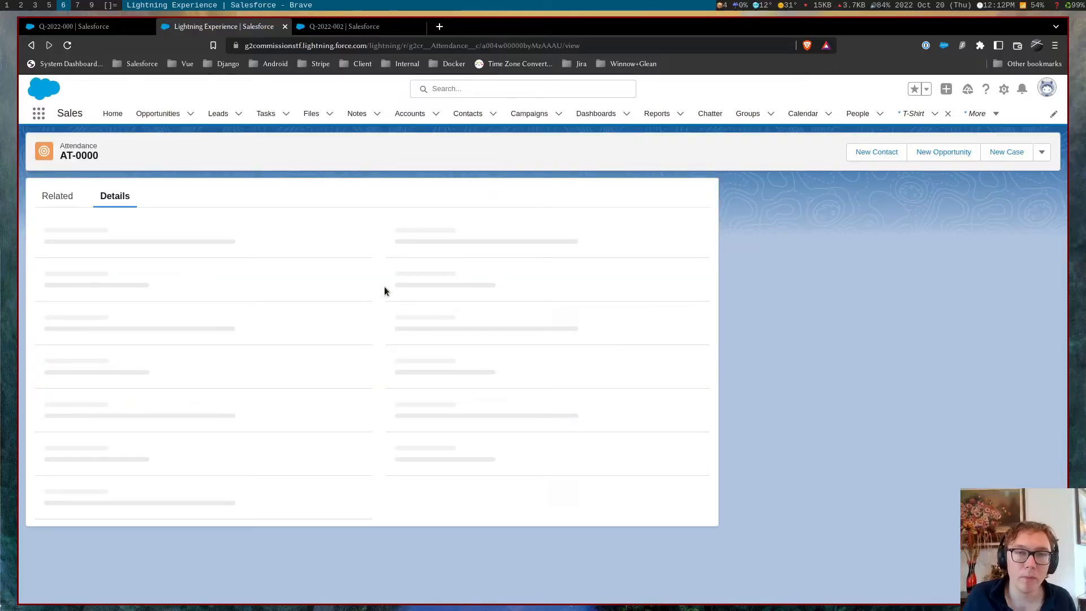
pyautogui.hotkey('alt', 'Left')
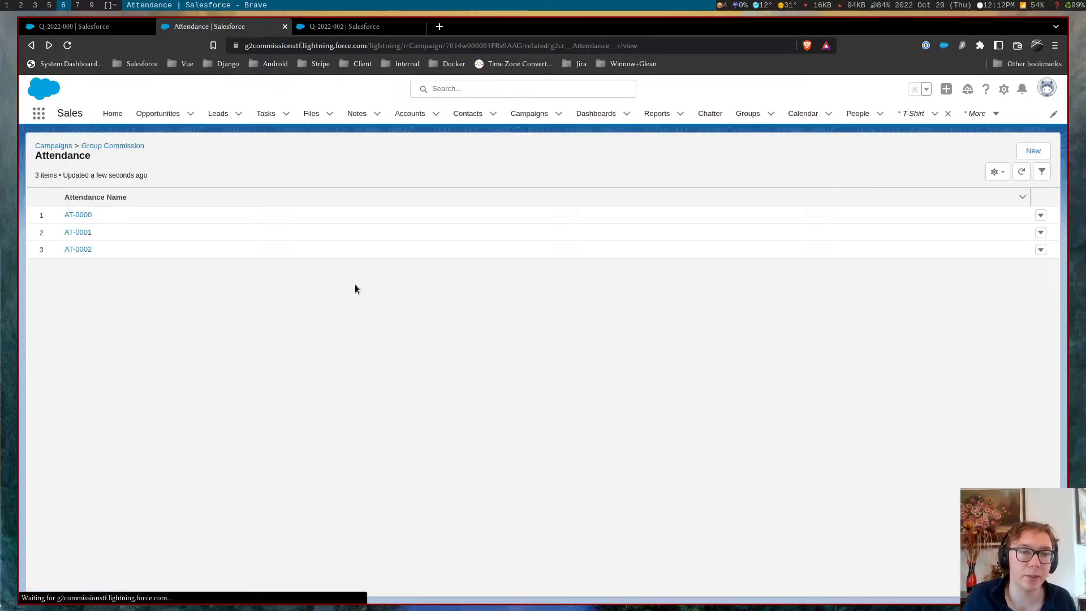
pyautogui.click(59, 230)
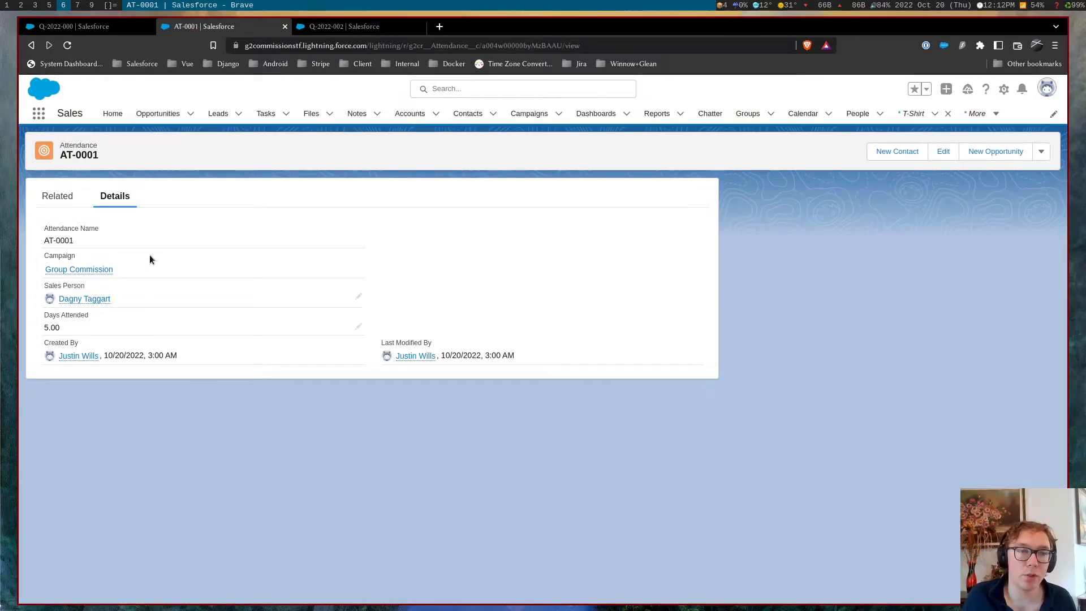
pyautogui.hotkey('alt', 'Left')
pyautogui.click(78, 249)
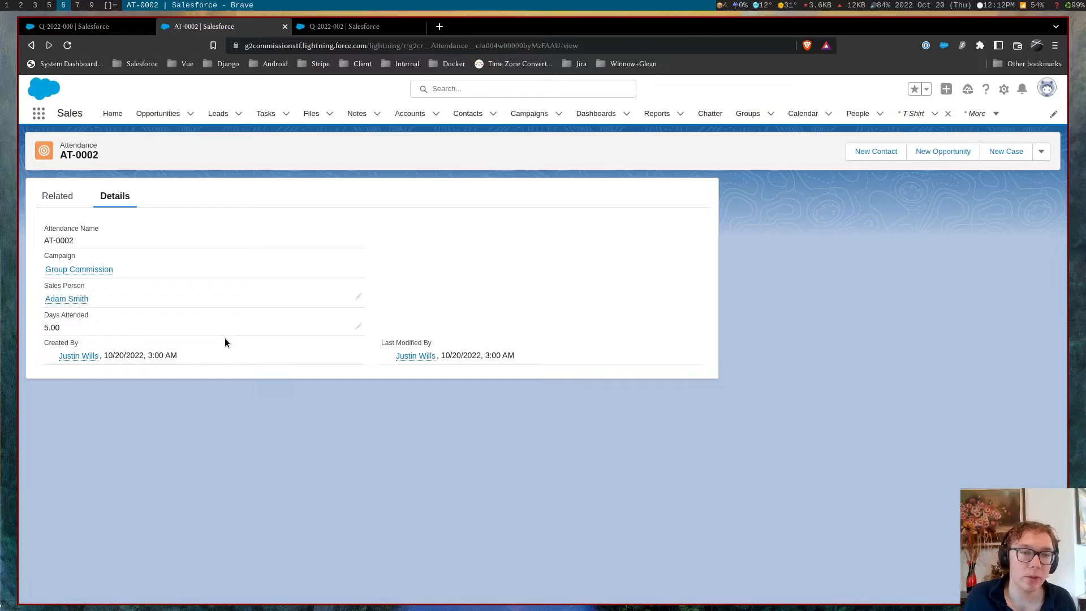
pyautogui.hotkey('alt', 'Left')
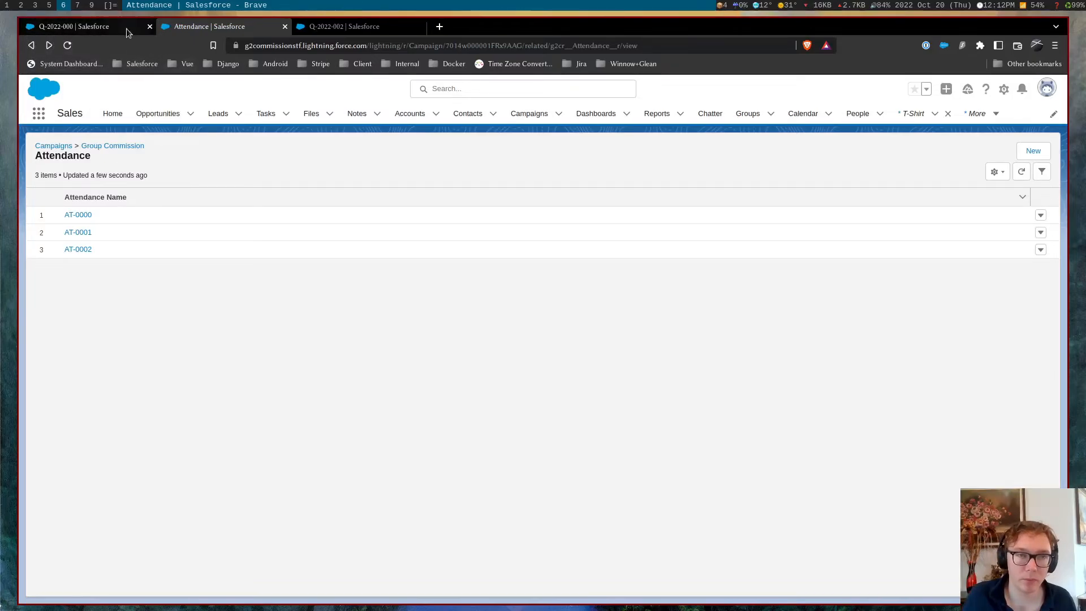
# Step: Inspect commission record a024w00000eHlCm ($40.00 revenue, $2.00 commission) from quota Q-2022-000's related lists
pyautogui.click(81, 27)
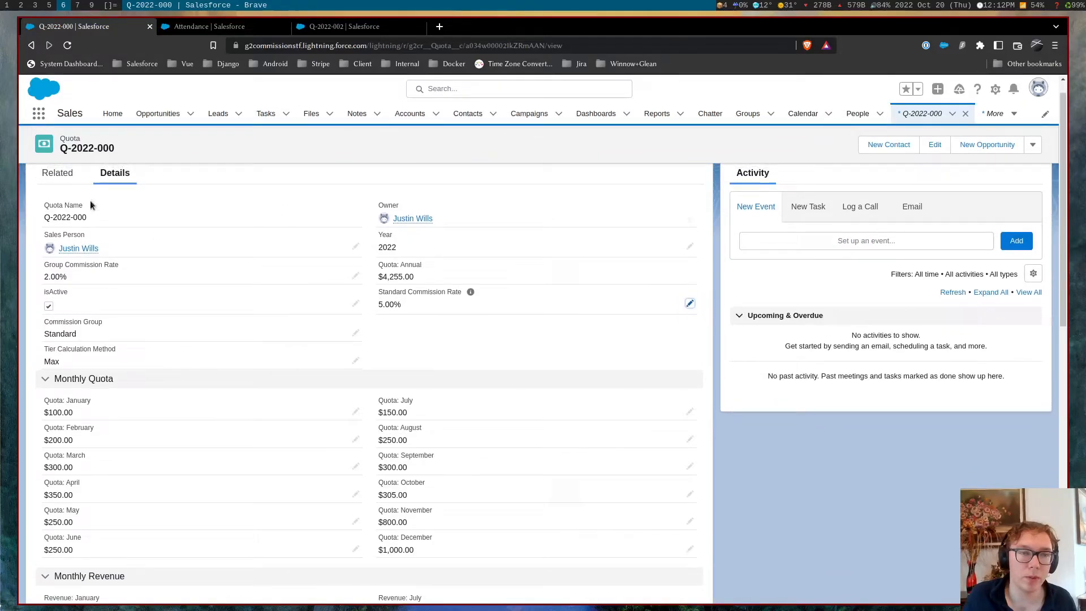
pyautogui.click(58, 196)
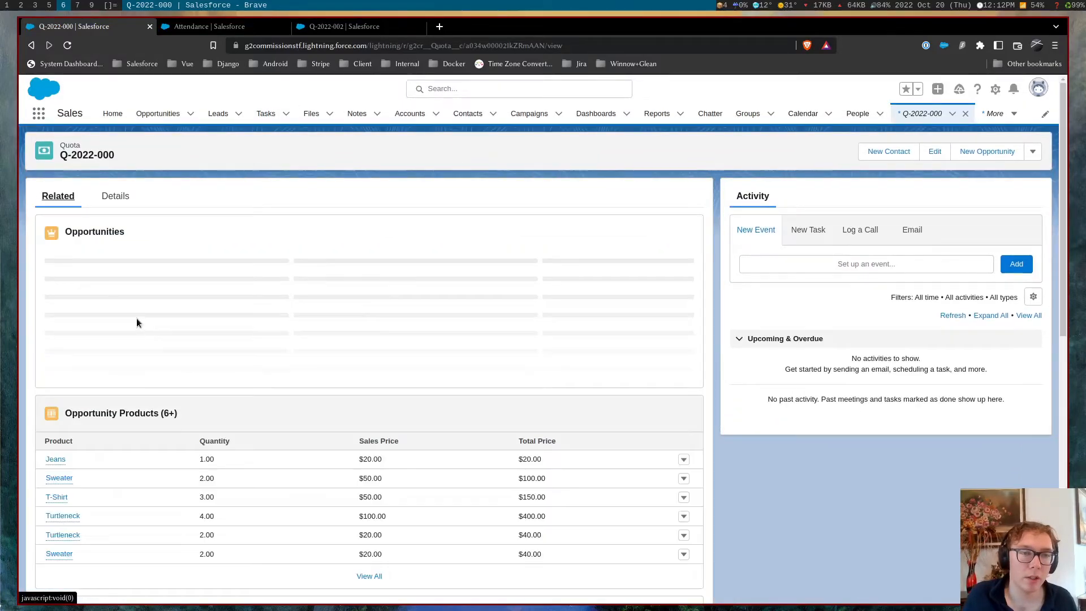
pyautogui.scroll(-5, 140, 323)
pyautogui.click(74, 344)
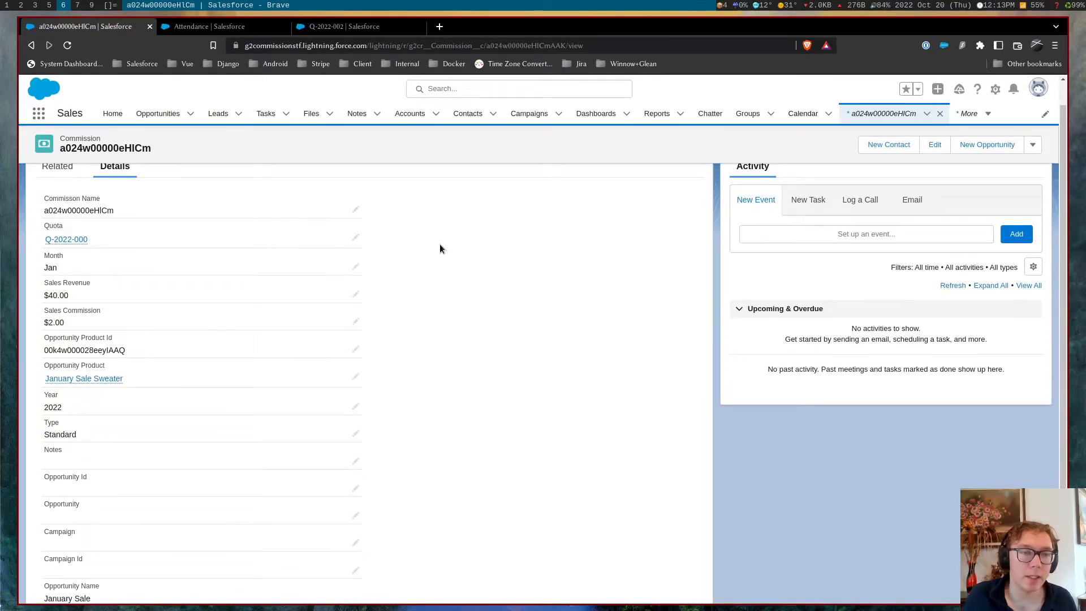
pyautogui.scroll(-3, 438, 273)
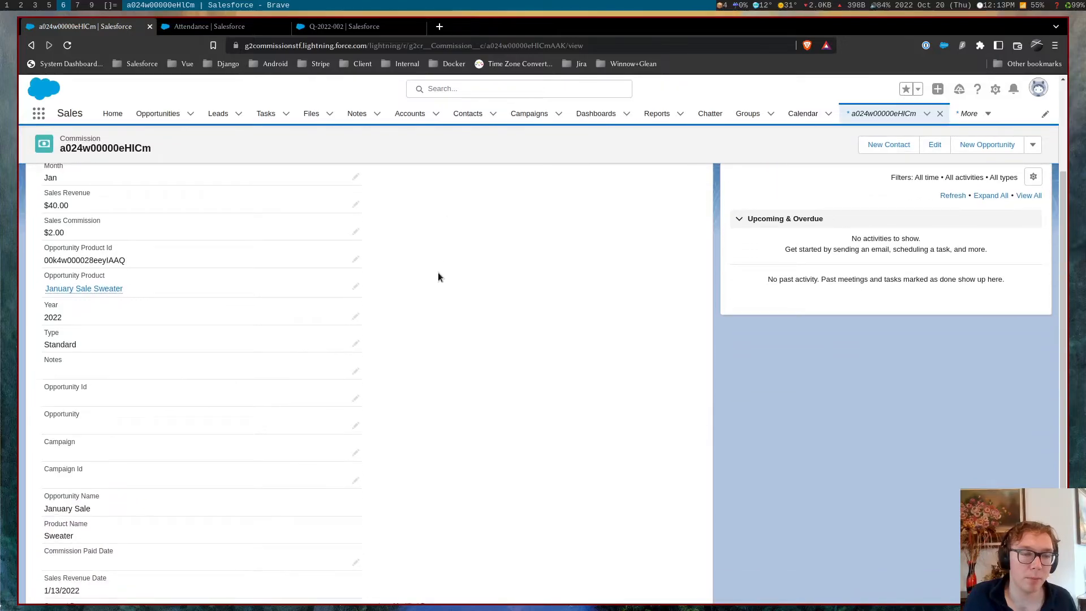
pyautogui.scroll(3, 438, 272)
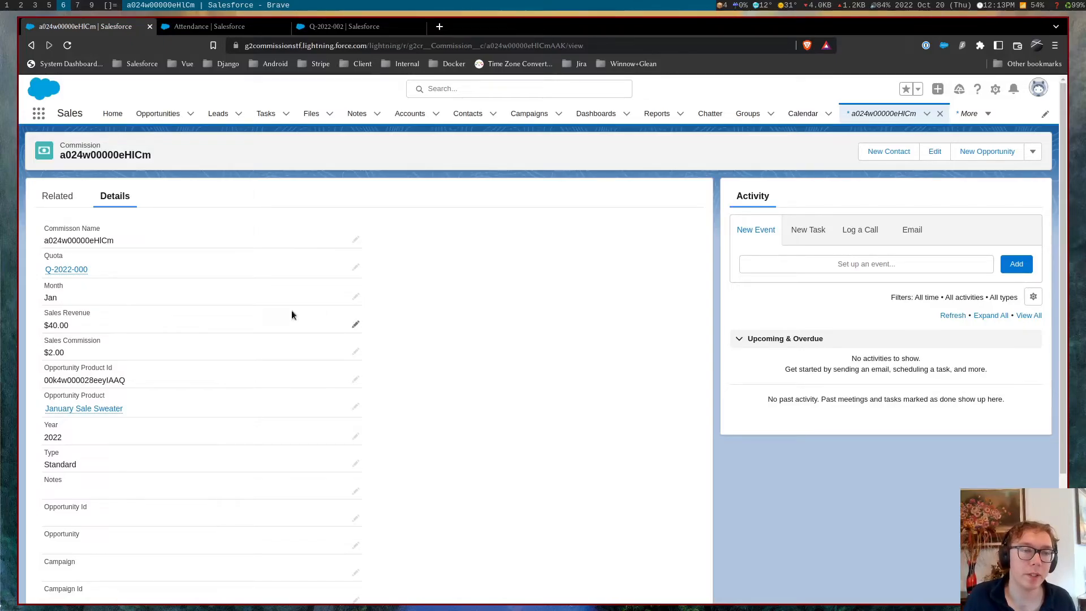
pyautogui.scroll(-1, 245, 321)
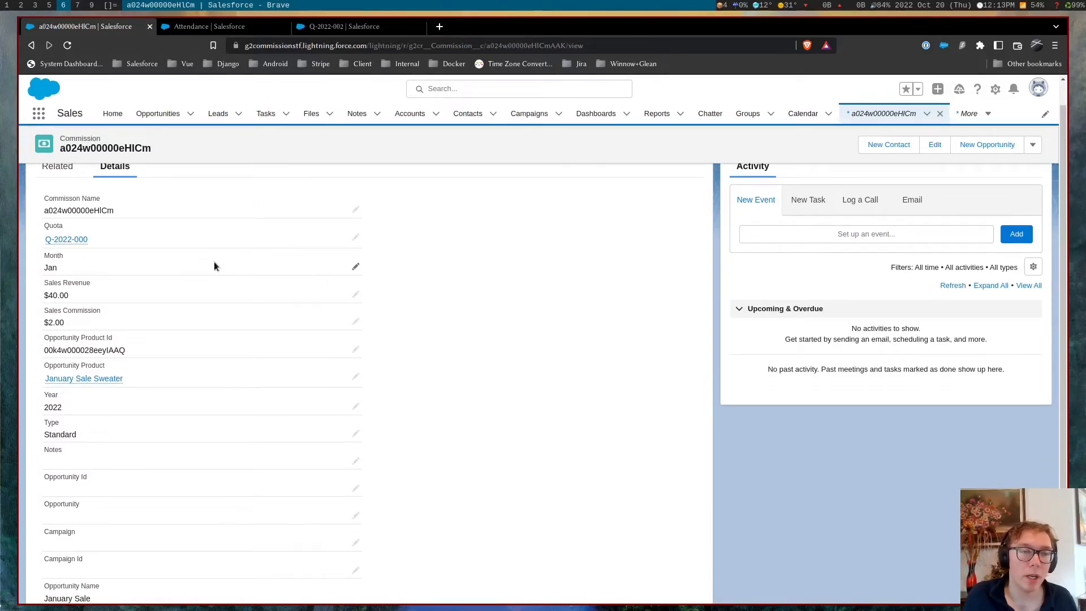
pyautogui.scroll(-1, 309, 268)
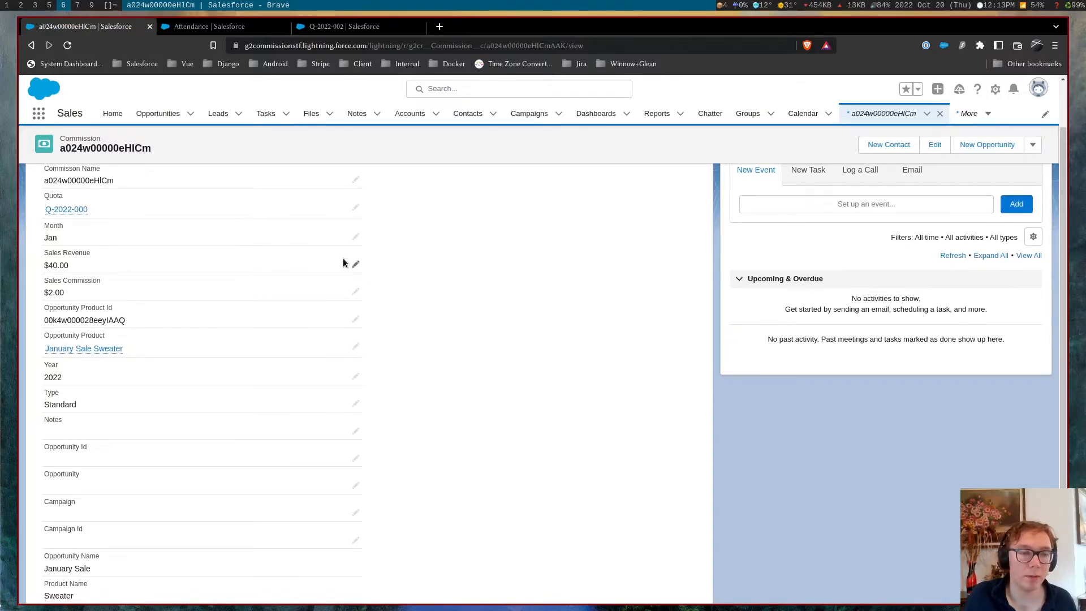
pyautogui.scroll(1, 274, 310)
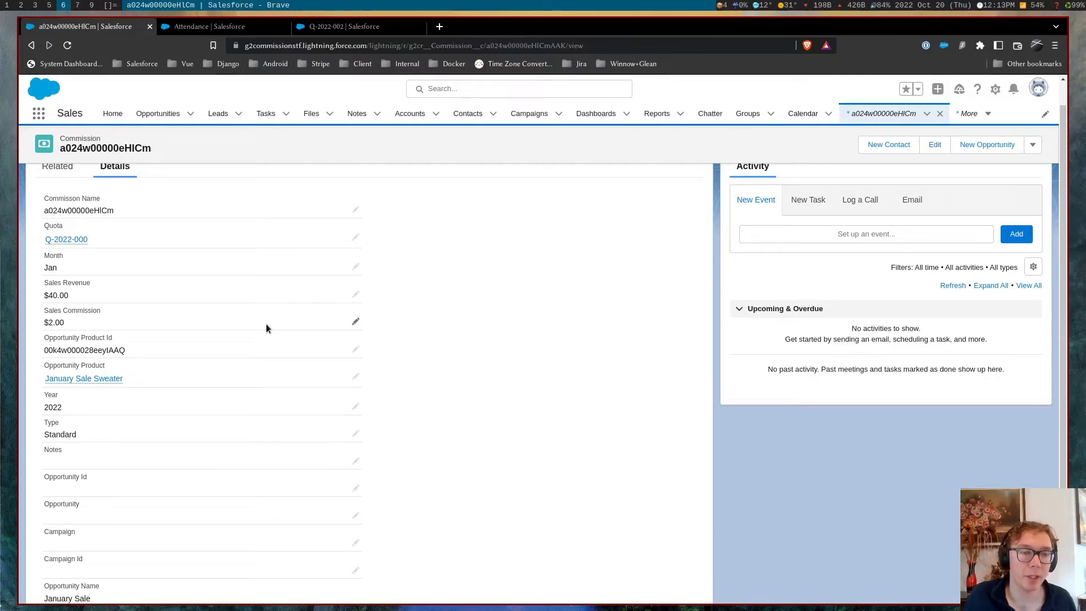
pyautogui.scroll(-1, 235, 324)
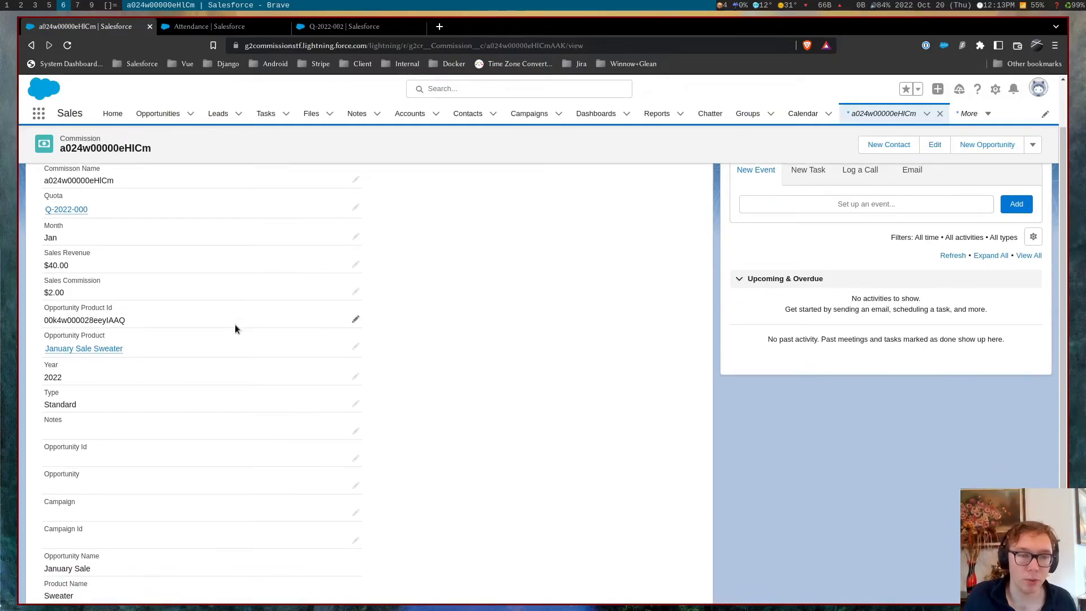
pyautogui.scroll(-1, 235, 324)
pyautogui.scroll(-1, 236, 324)
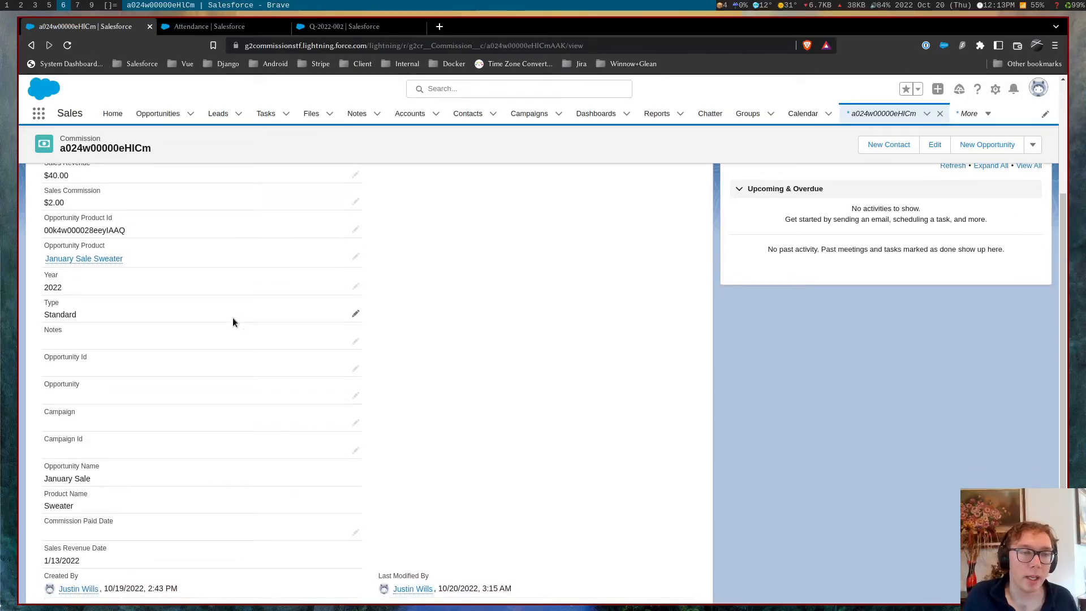
pyautogui.scroll(-1, 234, 321)
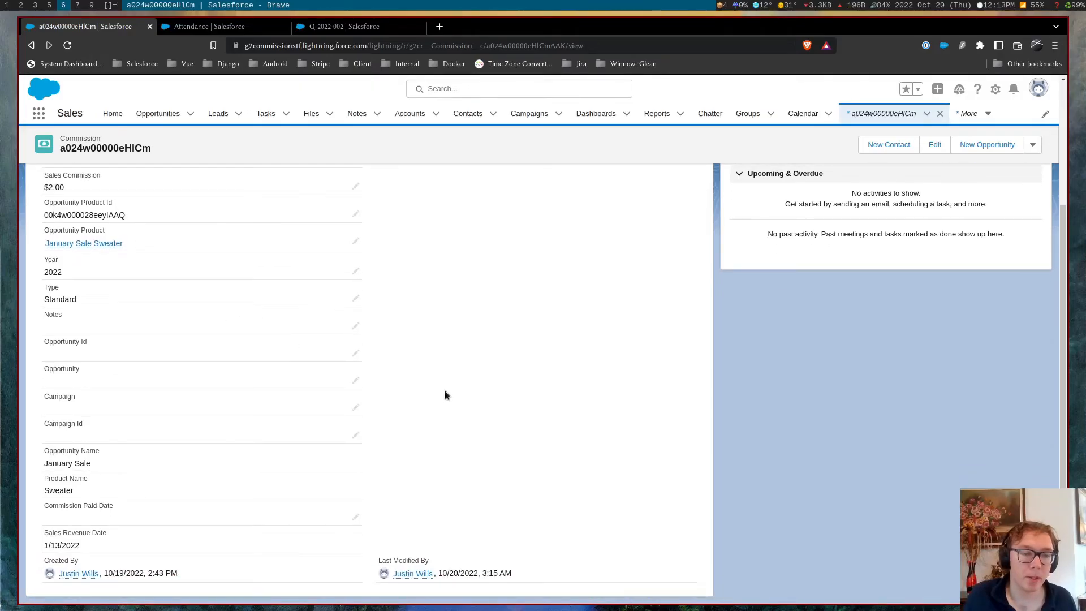
pyautogui.scroll(5, 431, 408)
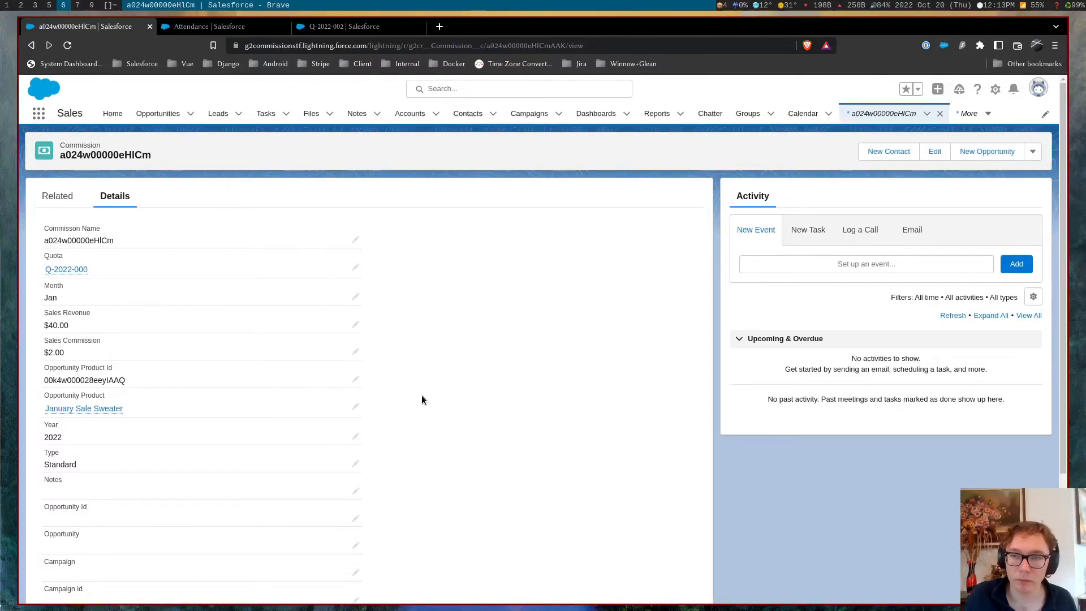
pyautogui.hotkey('alt', 'Left')
pyautogui.scroll(5, 422, 395)
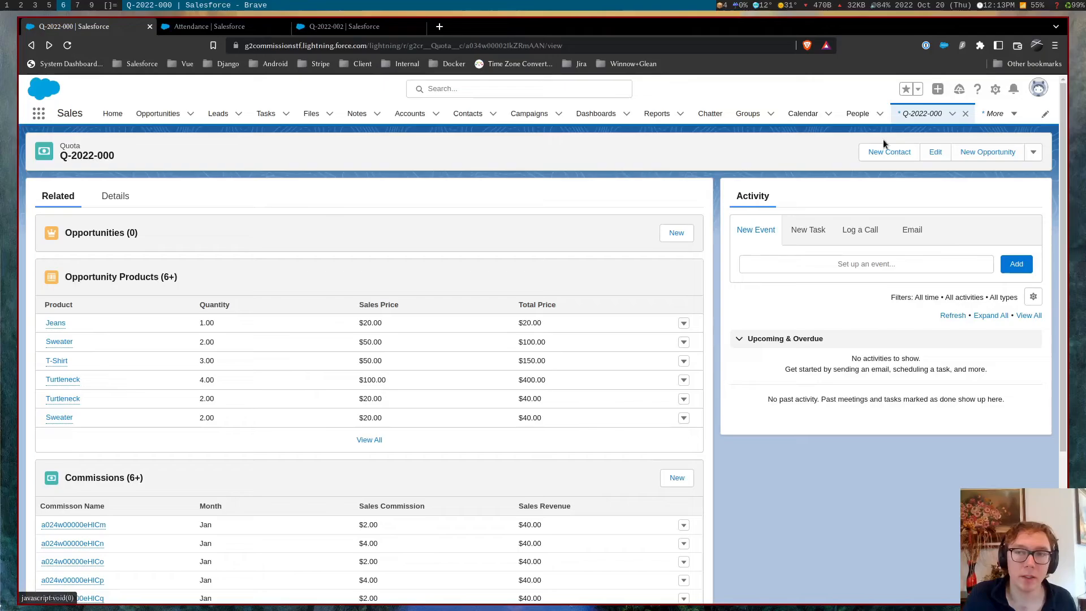
# Step: View quota Q-2022-001 with its monthly quota amounts from the Recently Viewed Quotas list
pyautogui.click(918, 113)
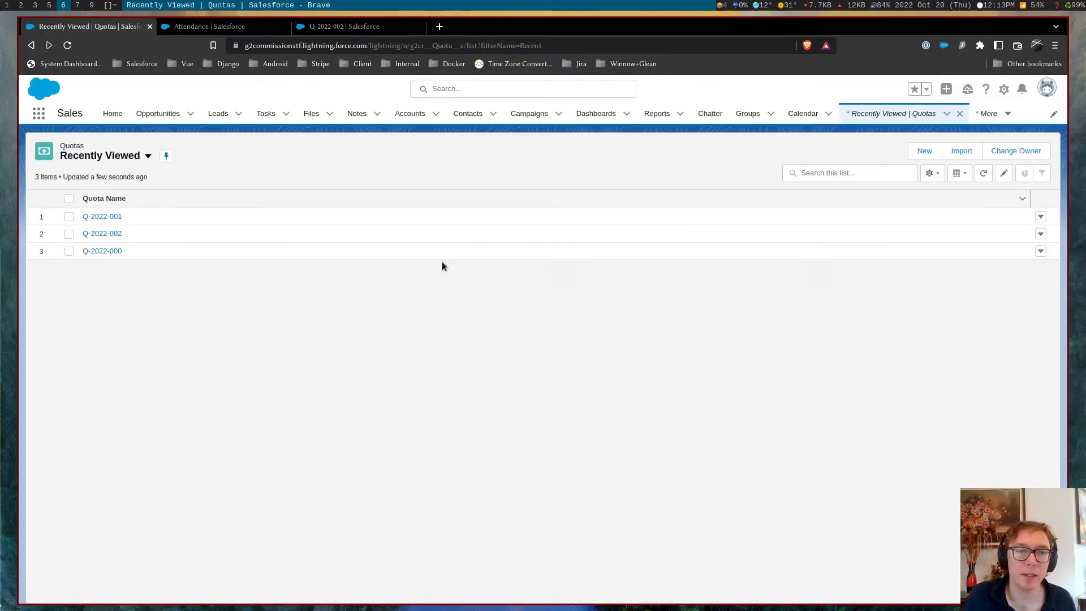
pyautogui.click(102, 216)
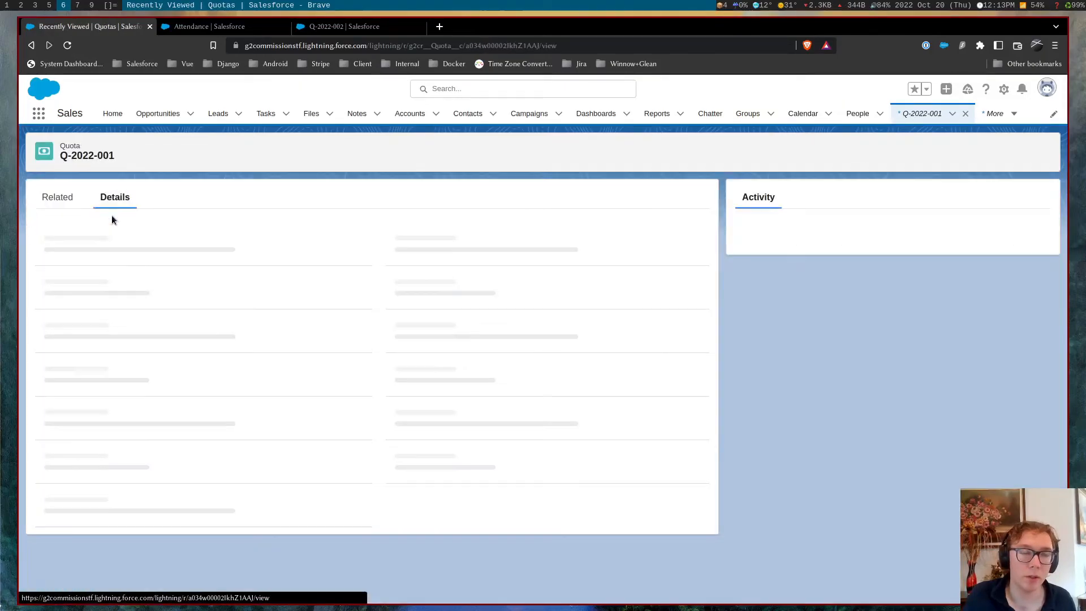